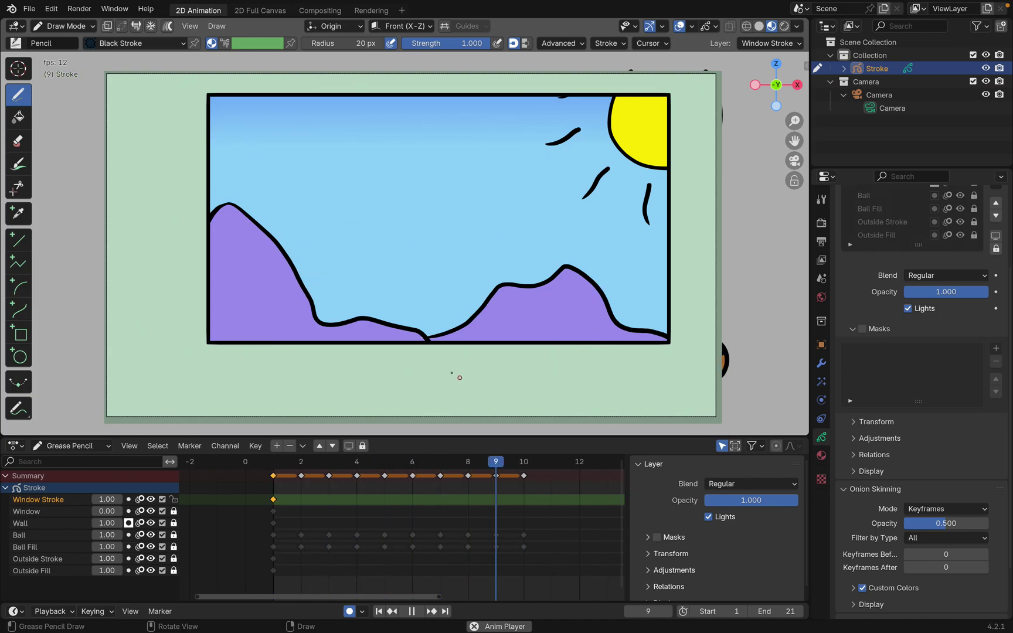
Step: Stop the bouncing-ball playback at frame 3 with the ball in the sky
{"action": "key", "text": "Escape"}
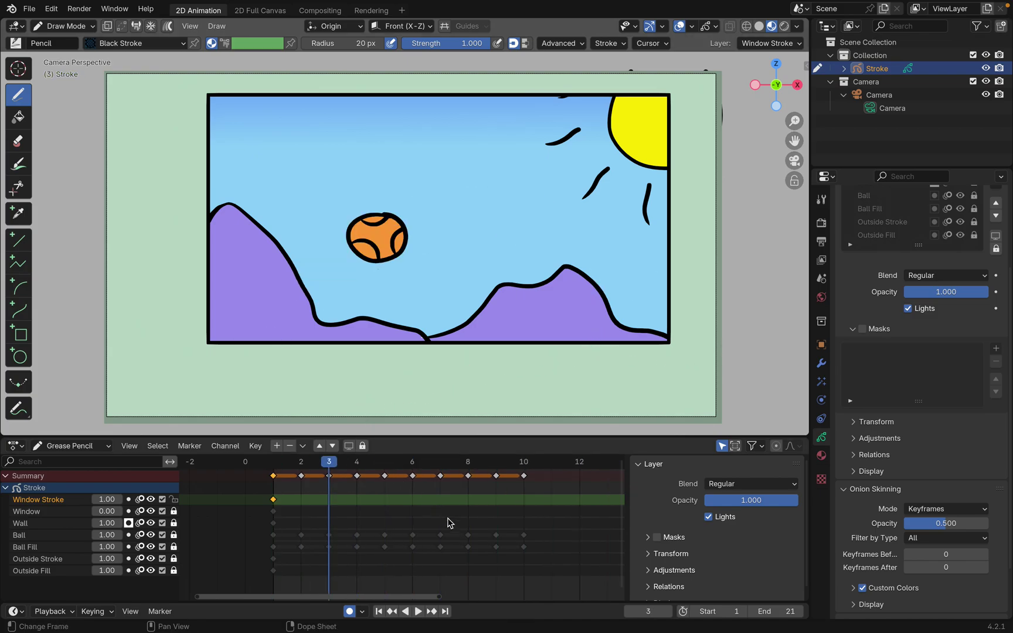
Step: At frame 1, unlock Window and Wall, then delete the Window Stroke, Window and Wall layers
{"action": "left_click", "coordinate": [379, 612]}
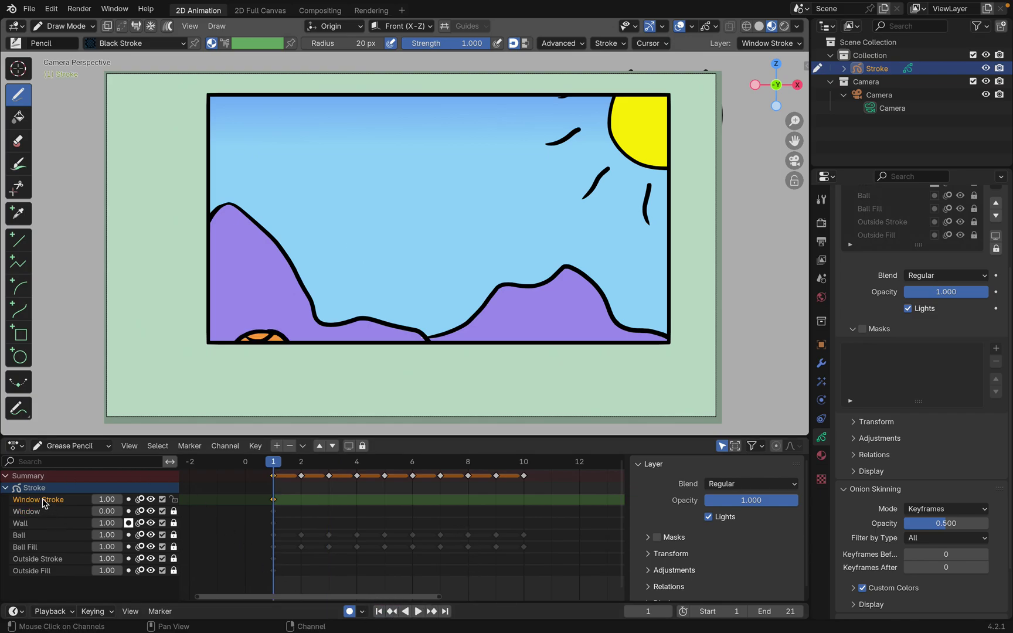
{"action": "left_click", "coordinate": [174, 511]}
{"action": "left_click", "coordinate": [174, 523]}
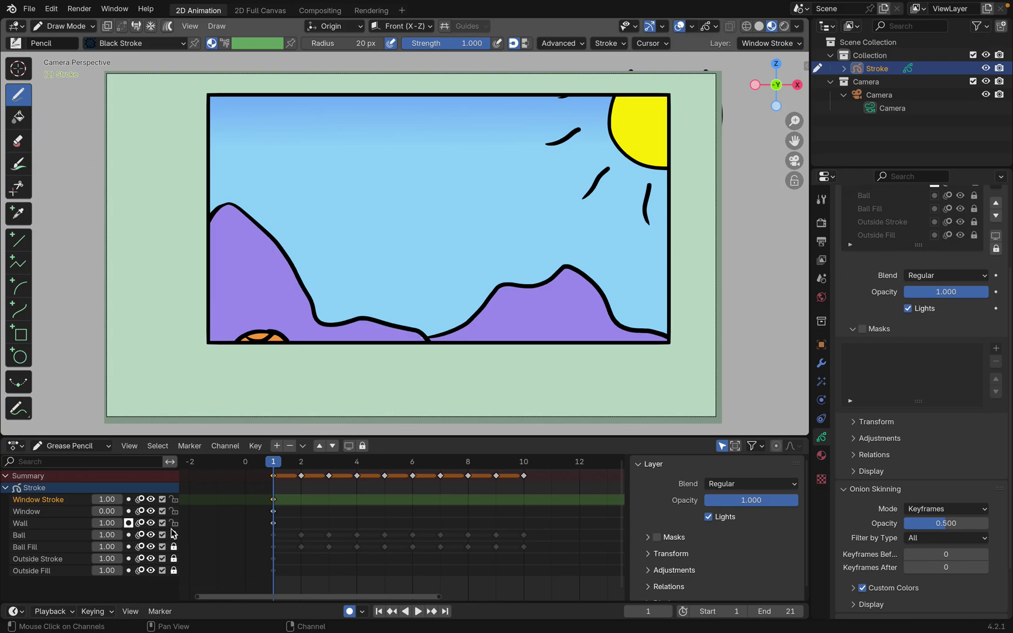
{"action": "left_click", "coordinate": [45, 523], "text": "shift"}
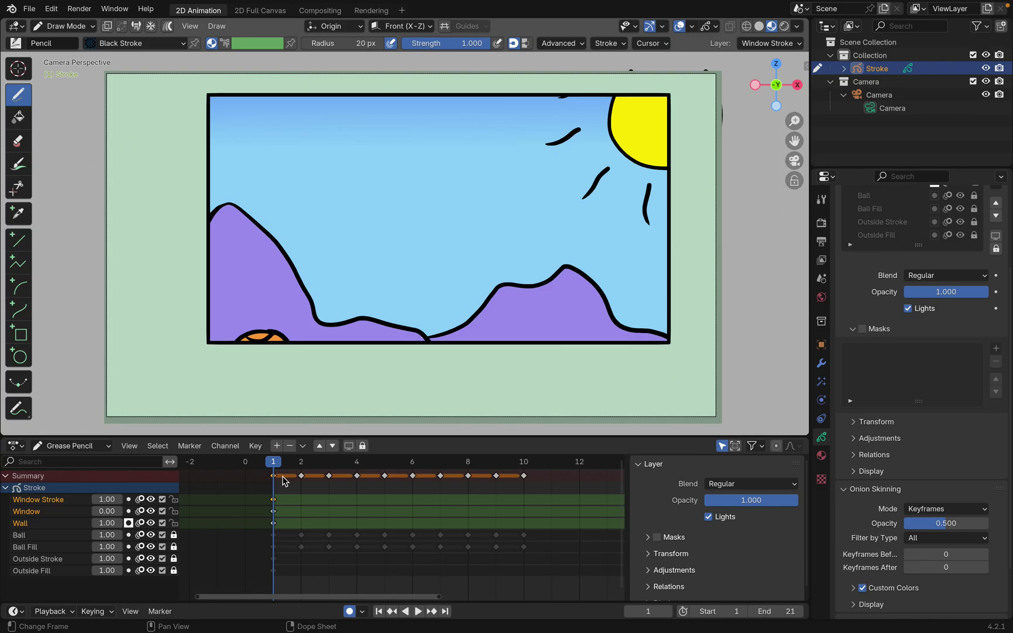
{"action": "left_click", "coordinate": [291, 446]}
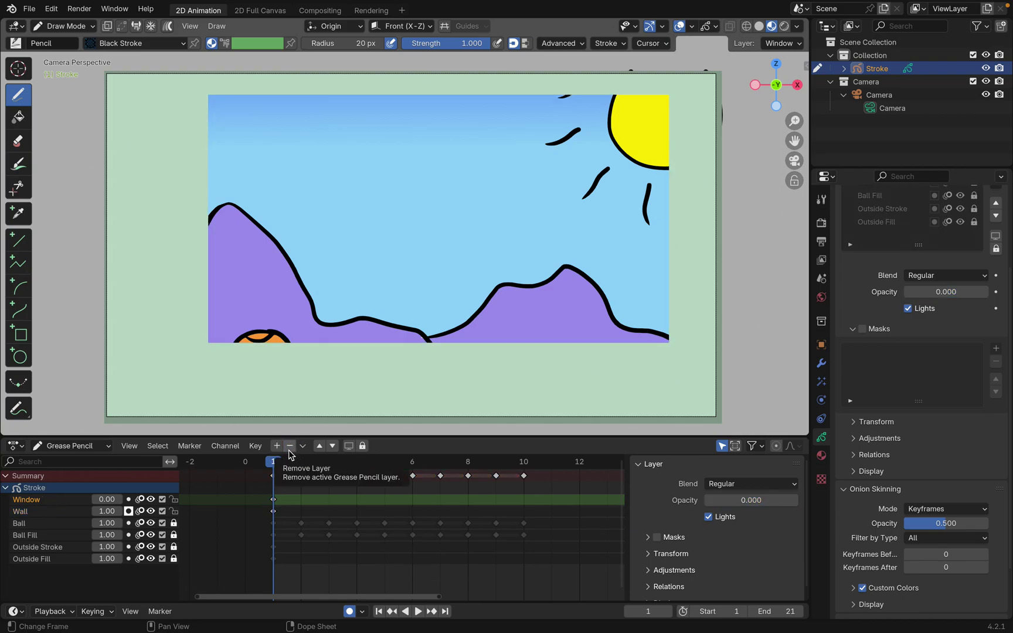
{"action": "left_click", "coordinate": [290, 447]}
{"action": "left_click", "coordinate": [290, 447]}
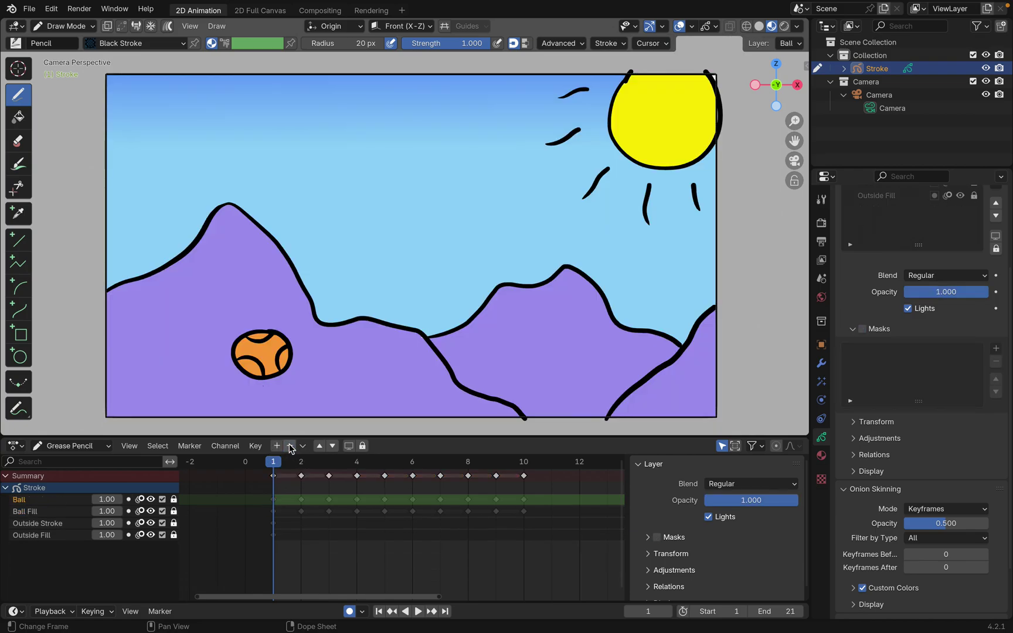
Step: Play the animation through and rewind to frame 1
{"action": "key", "text": "space"}
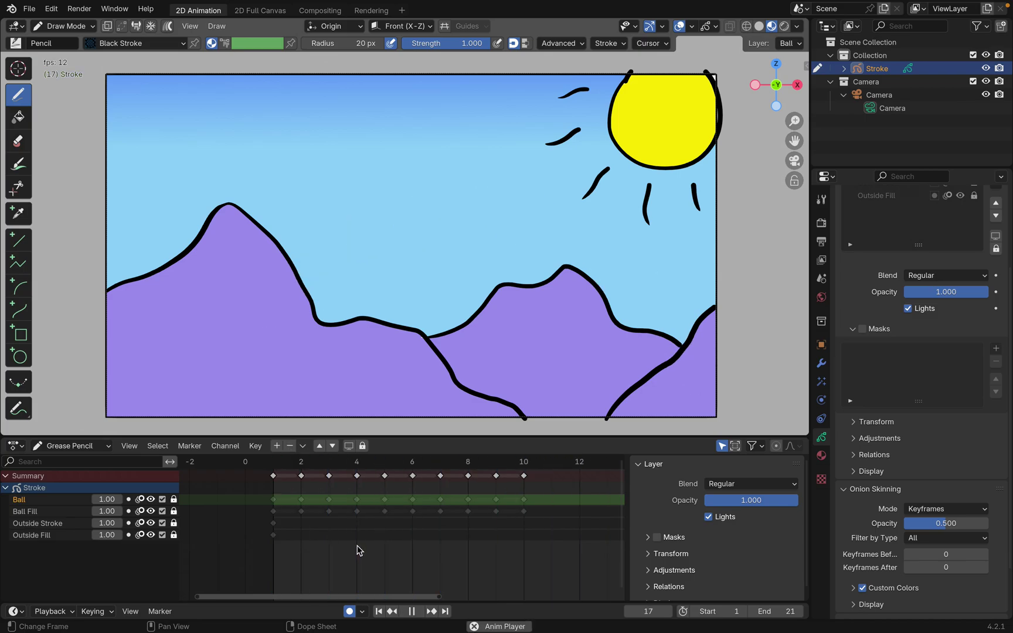
{"action": "key", "text": "space"}
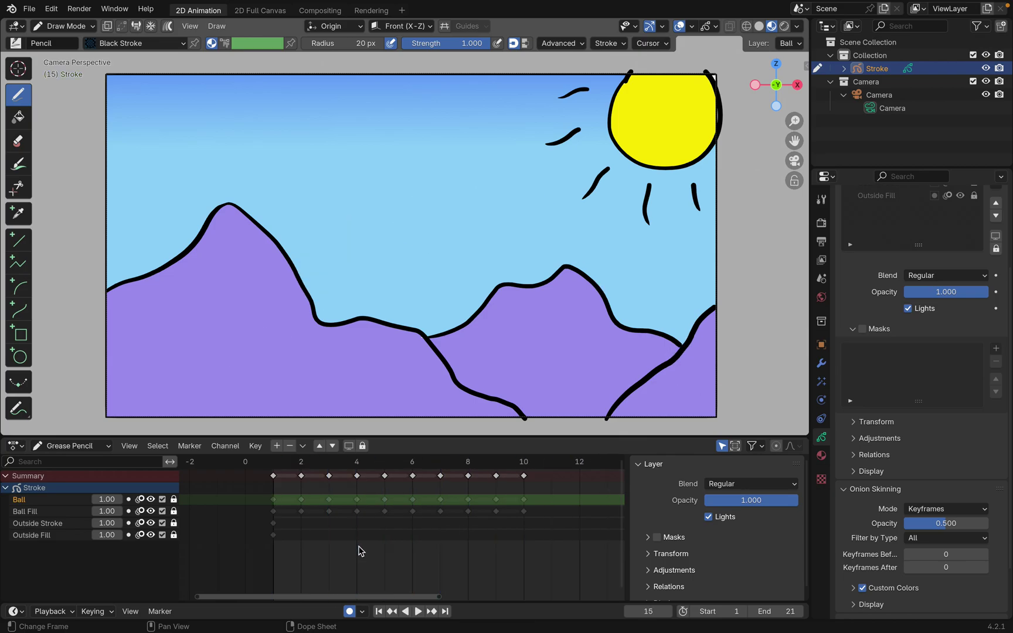
{"action": "left_click", "coordinate": [379, 611]}
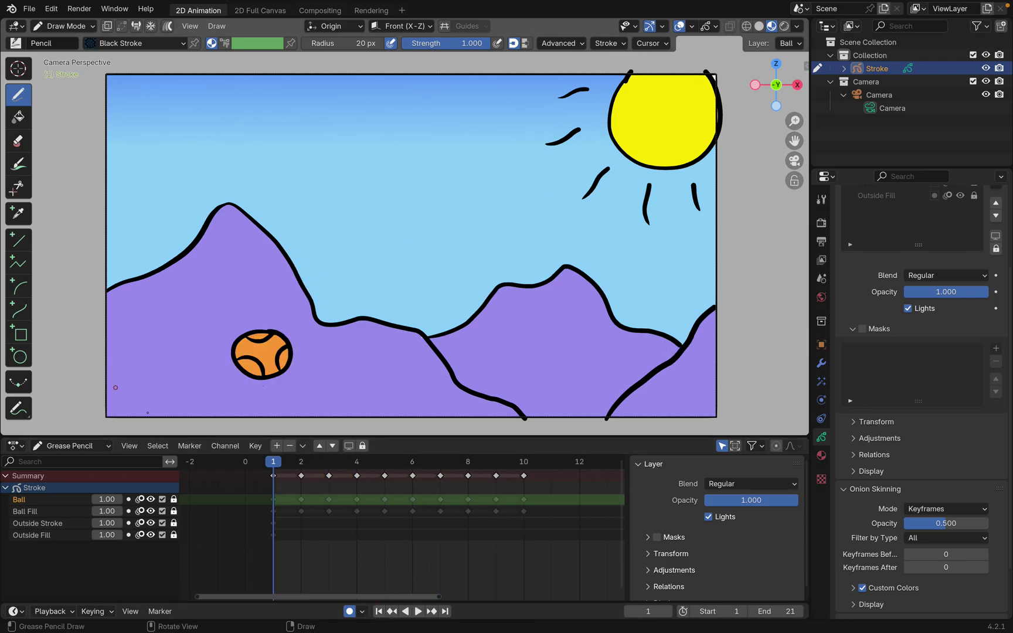
Step: Add a new Grease Pencil layer named Wall
{"action": "left_click", "coordinate": [276, 446]}
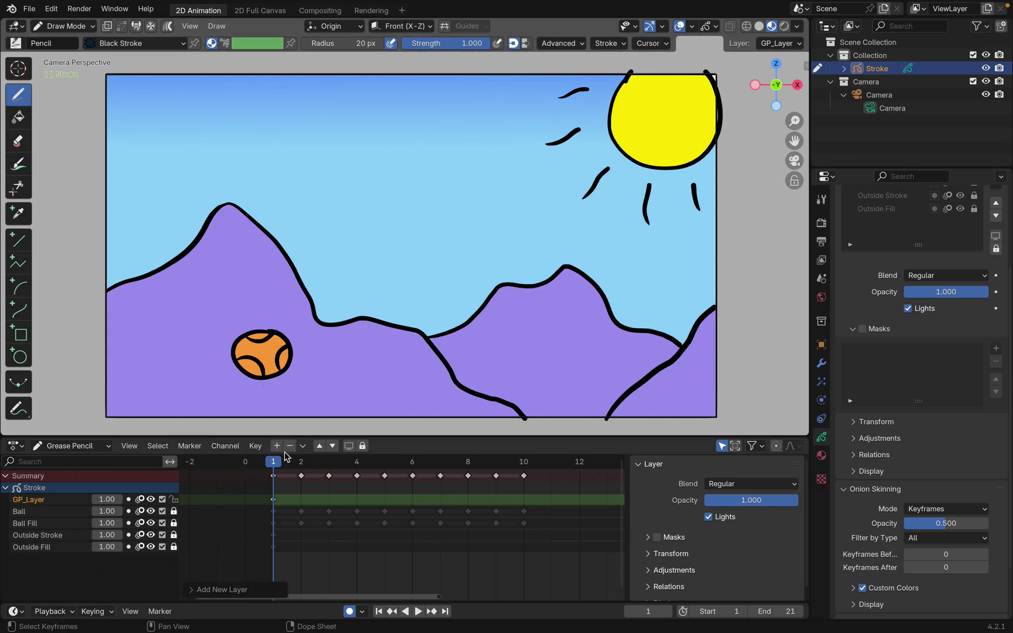
{"action": "double_click", "coordinate": [41, 501]}
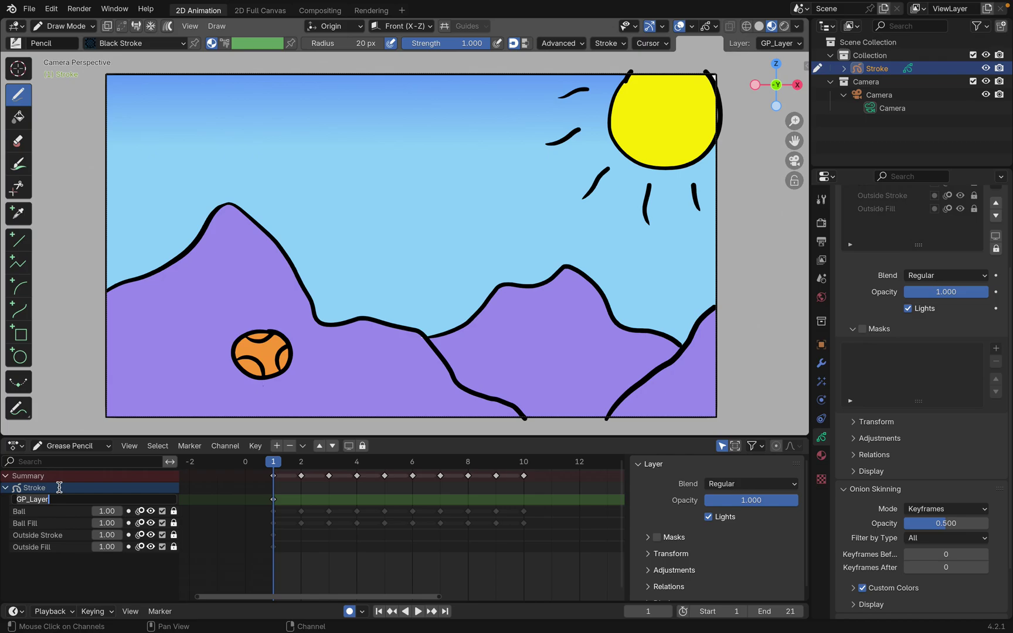
{"action": "type", "text": "Wall"}
{"action": "key", "text": "Return"}
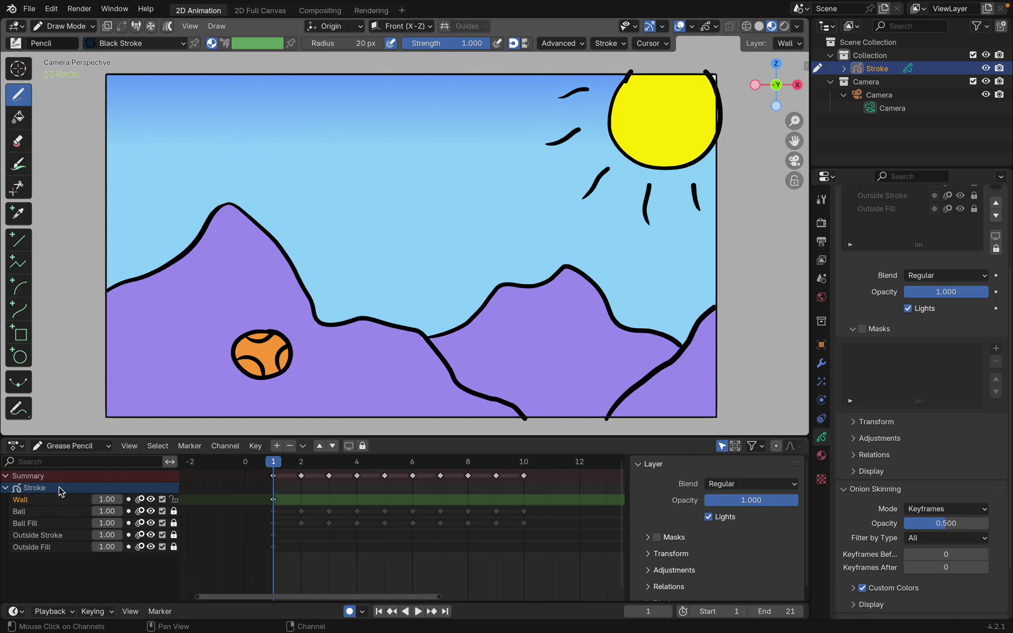
Step: Draw a Box rectangle in the Wall material covering the whole canvas
{"action": "left_click", "coordinate": [125, 44]}
{"action": "left_click", "coordinate": [112, 72]}
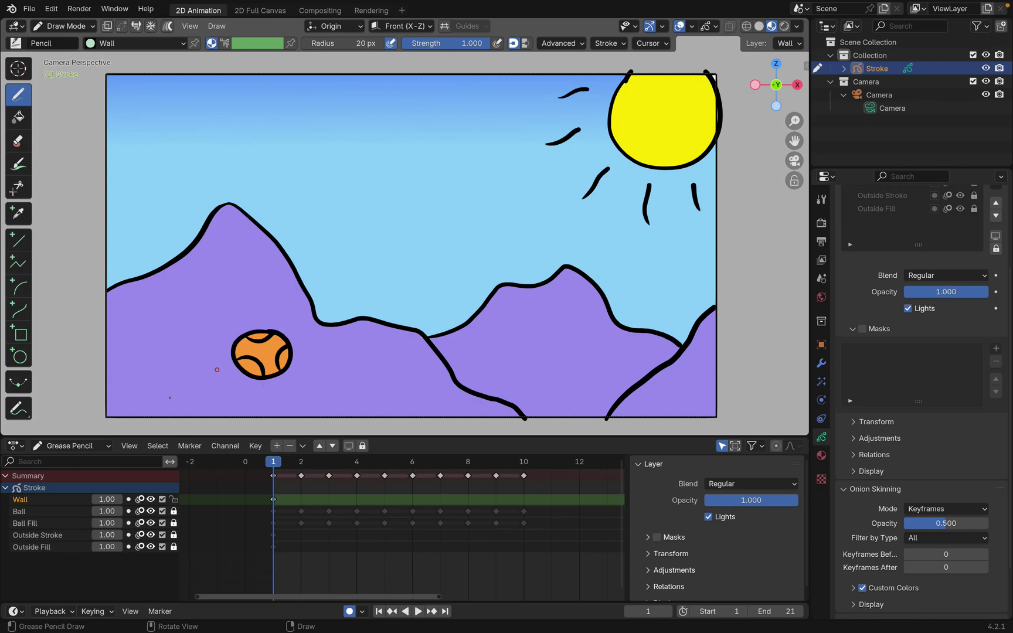
{"action": "left_click", "coordinate": [20, 333]}
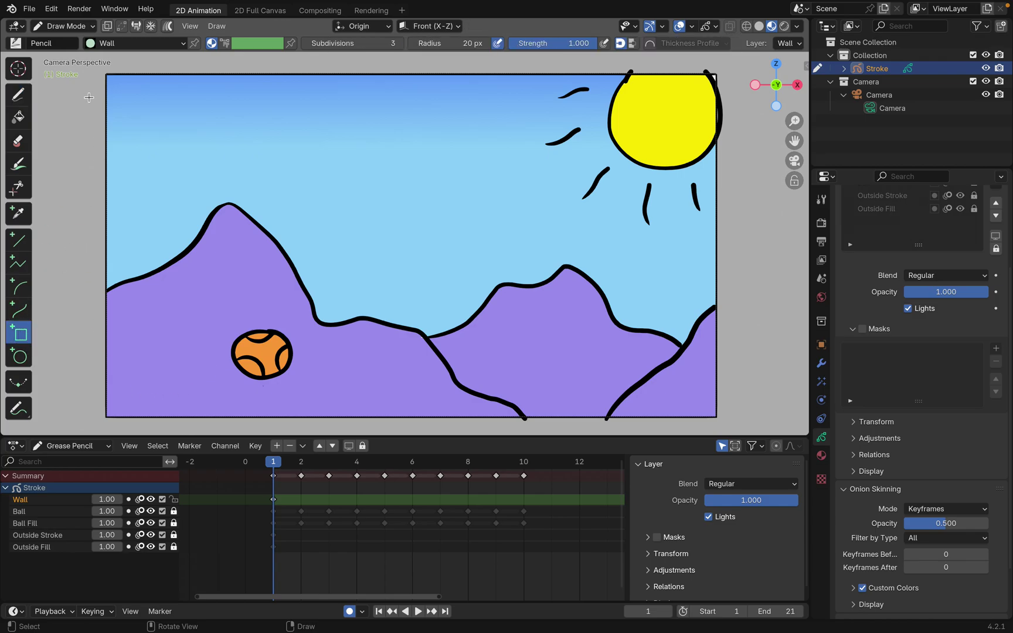
{"action": "left_click_drag", "start_coordinate": [99, 68], "coordinate": [726, 419]}
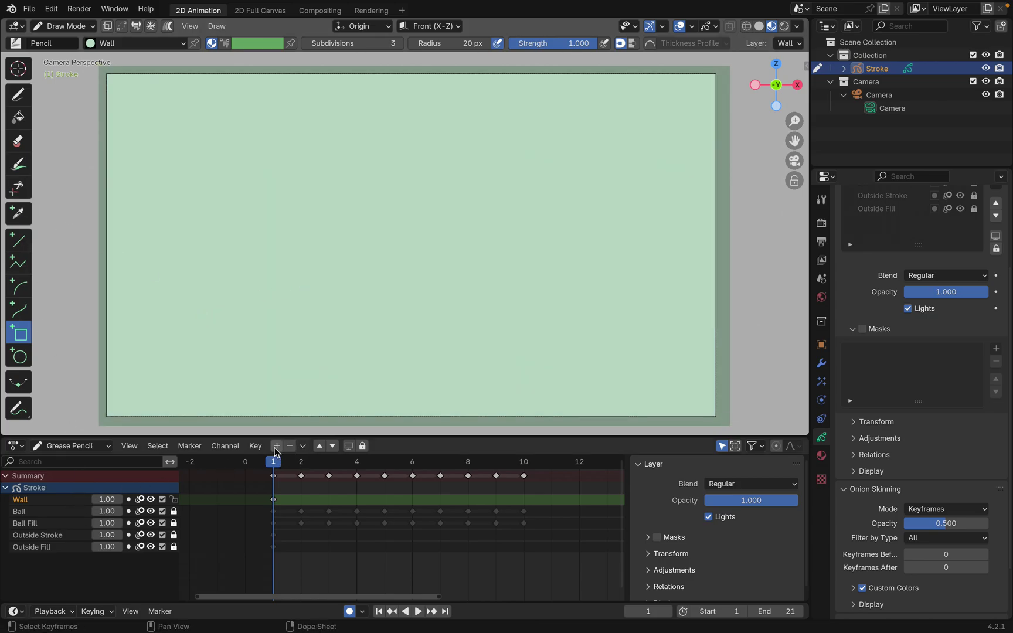
Step: Add another layer named Window
{"action": "left_click", "coordinate": [277, 446]}
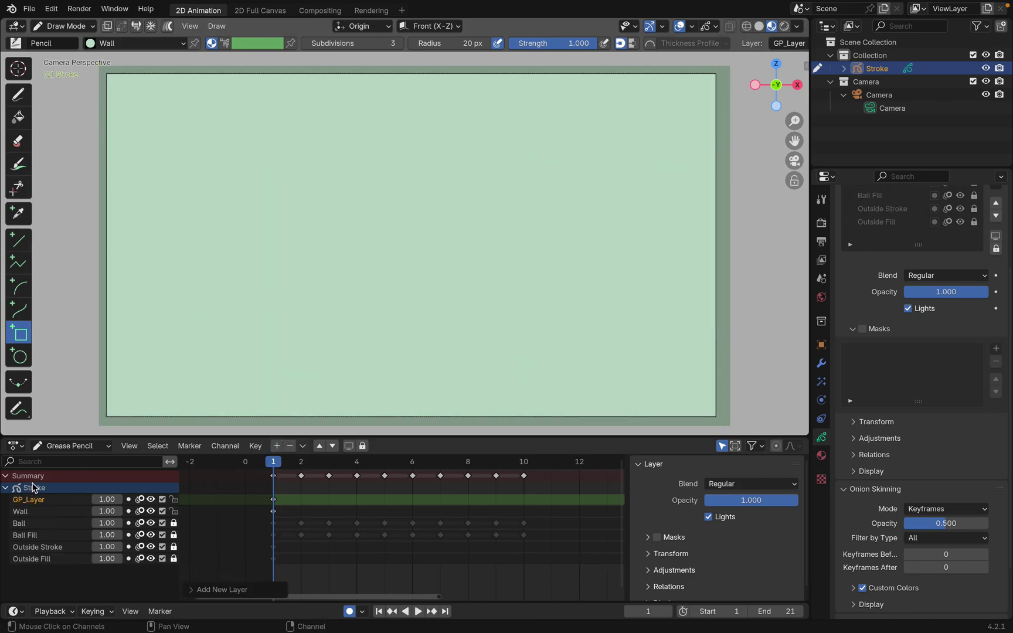
{"action": "double_click", "coordinate": [43, 499]}
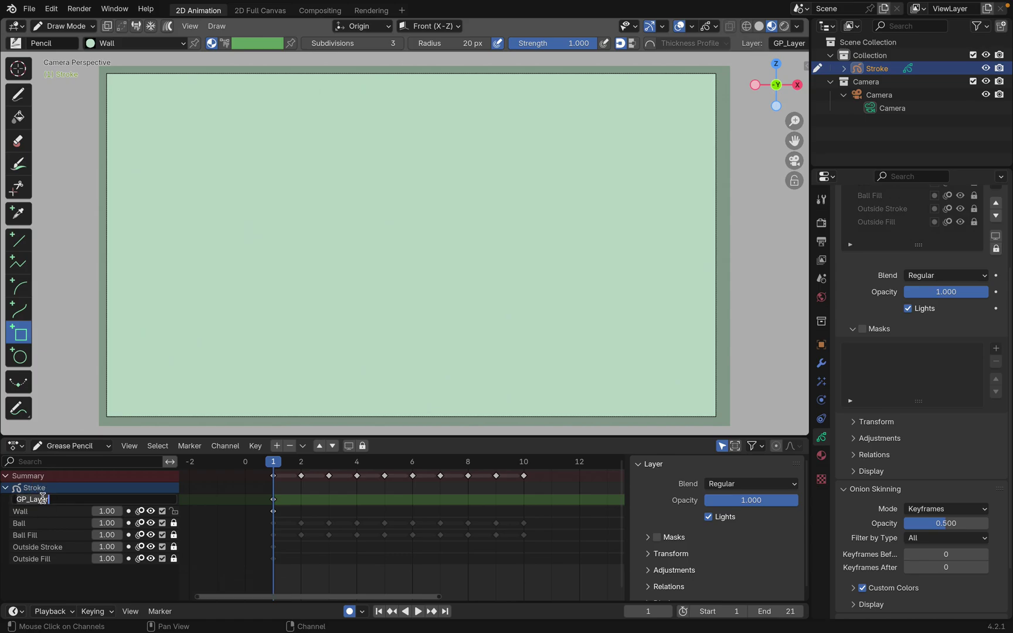
{"action": "type", "text": "Window"}
{"action": "key", "text": "Return"}
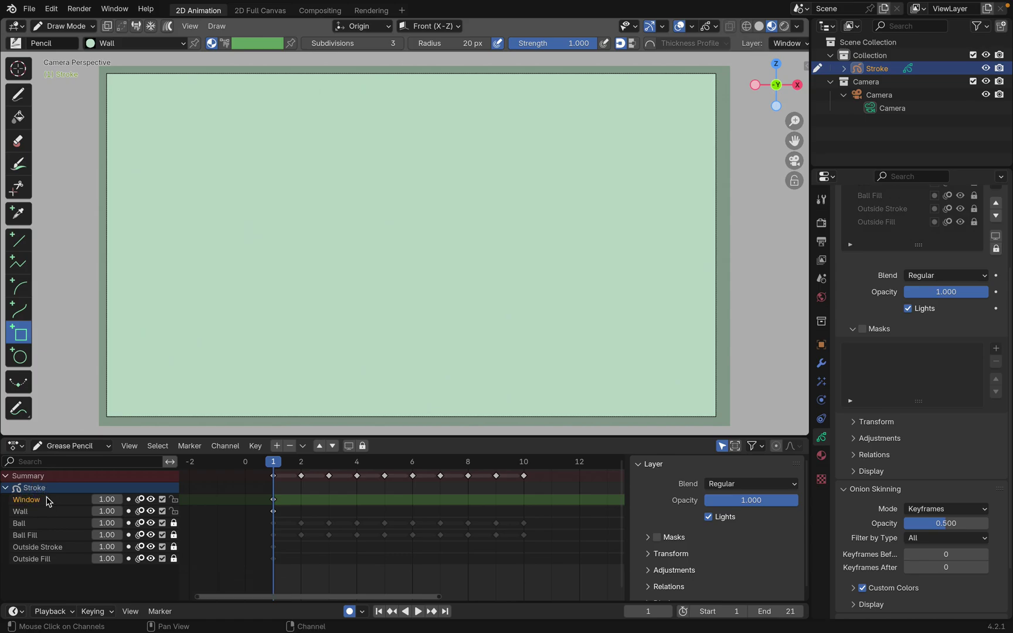
Step: Draw a Window-material rectangle in the centre of the wall and show its material settings
{"action": "left_click", "coordinate": [123, 46]}
{"action": "left_click", "coordinate": [104, 86]}
{"action": "left_click_drag", "start_coordinate": [189, 101], "coordinate": [668, 353]}
{"action": "key", "text": "Return"}
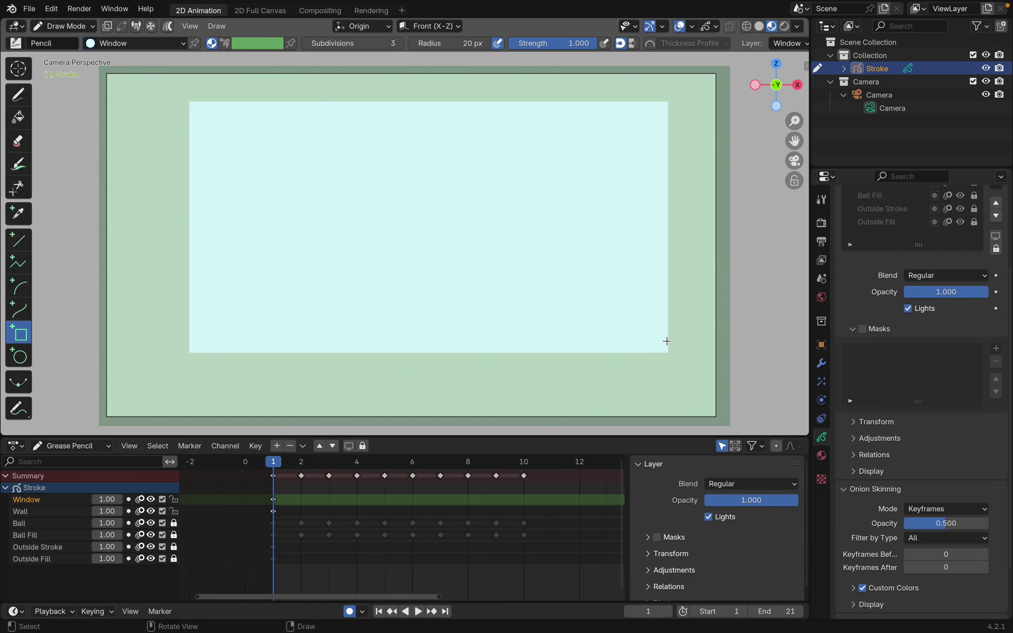
{"action": "left_click", "coordinate": [821, 456]}
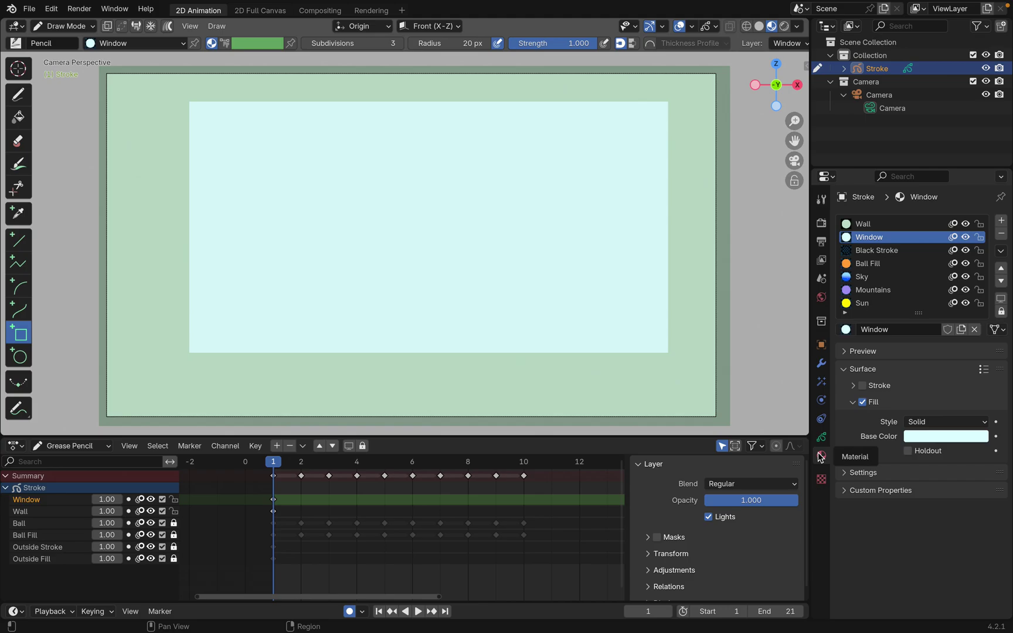
Step: Enable Masks on the Wall layer, add Window as its mask and invert it
{"action": "left_click", "coordinate": [821, 437]}
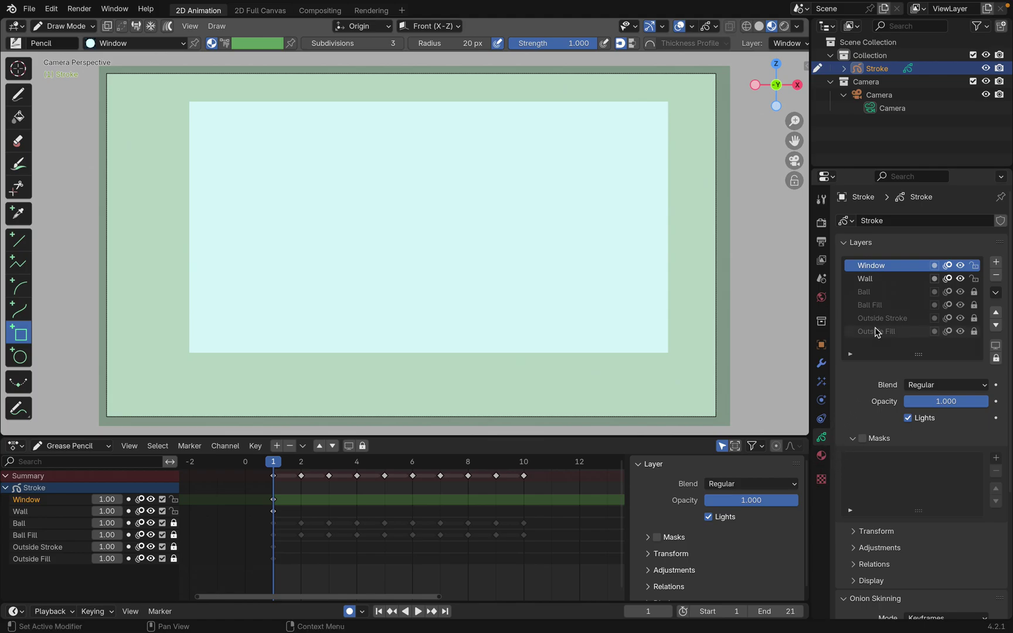
{"action": "left_click", "coordinate": [874, 281]}
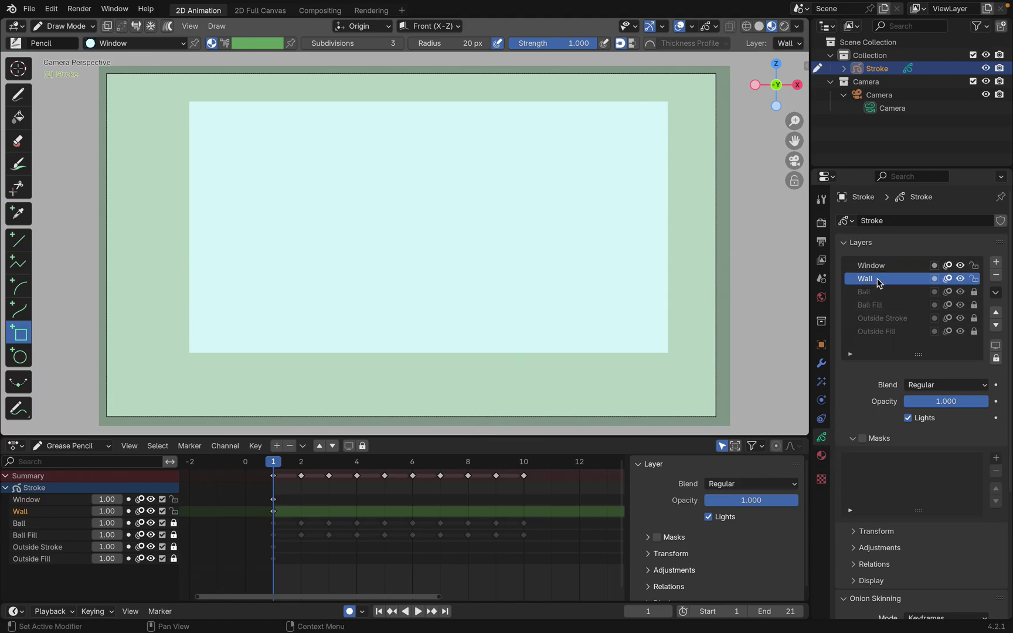
{"action": "left_click", "coordinate": [862, 439]}
{"action": "left_click", "coordinate": [995, 463]}
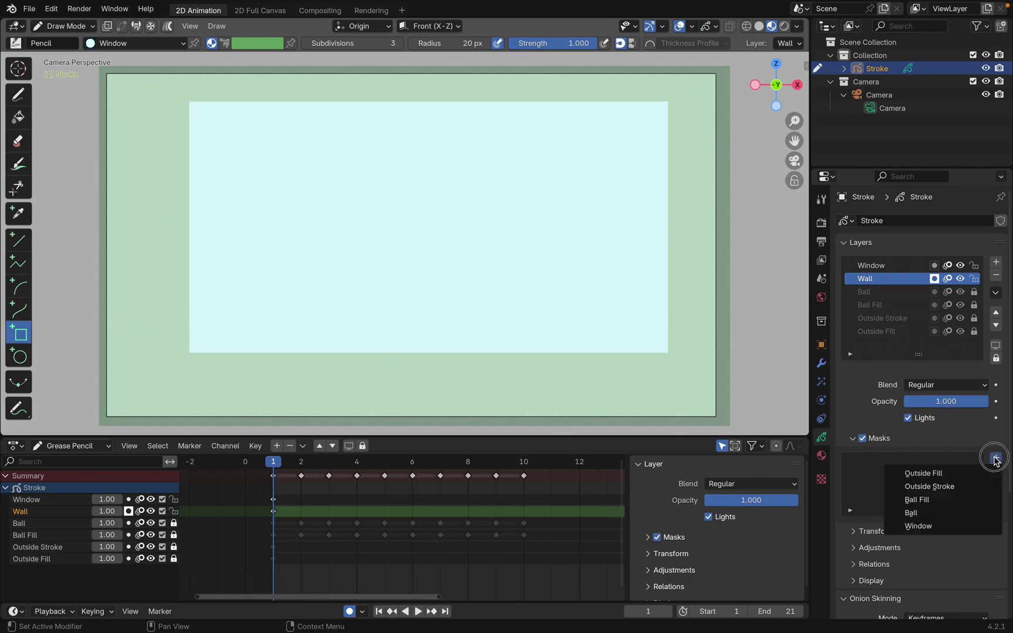
{"action": "left_click", "coordinate": [929, 524]}
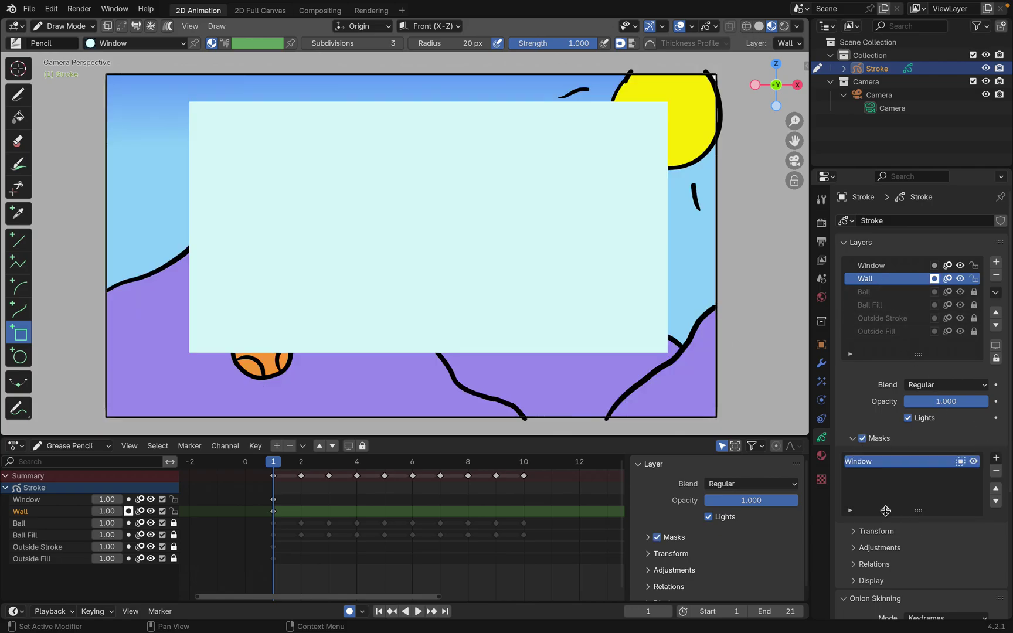
{"action": "left_click", "coordinate": [961, 462]}
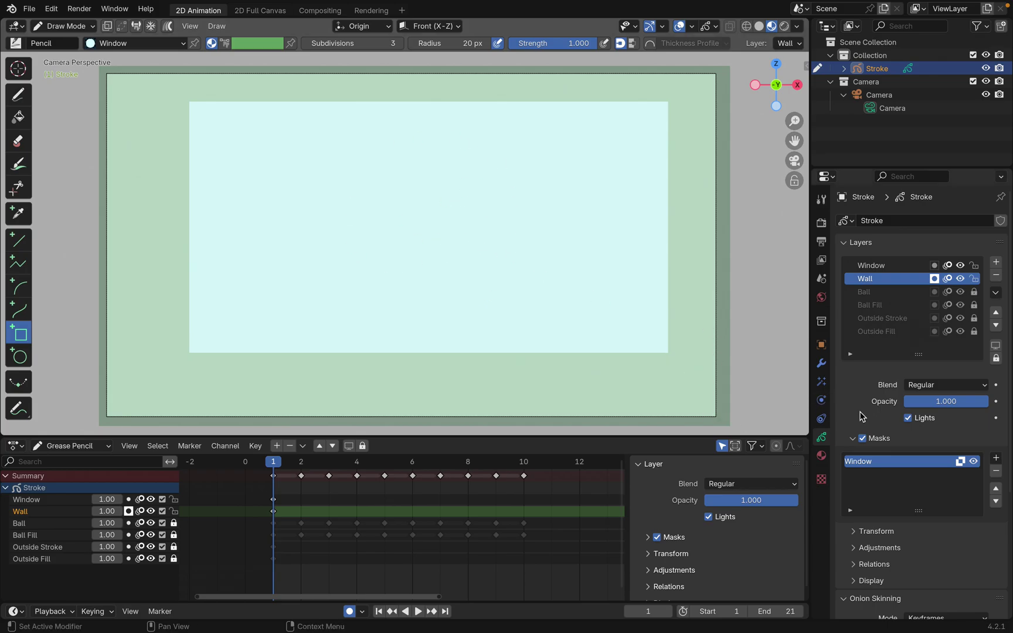
{"action": "left_click", "coordinate": [874, 265]}
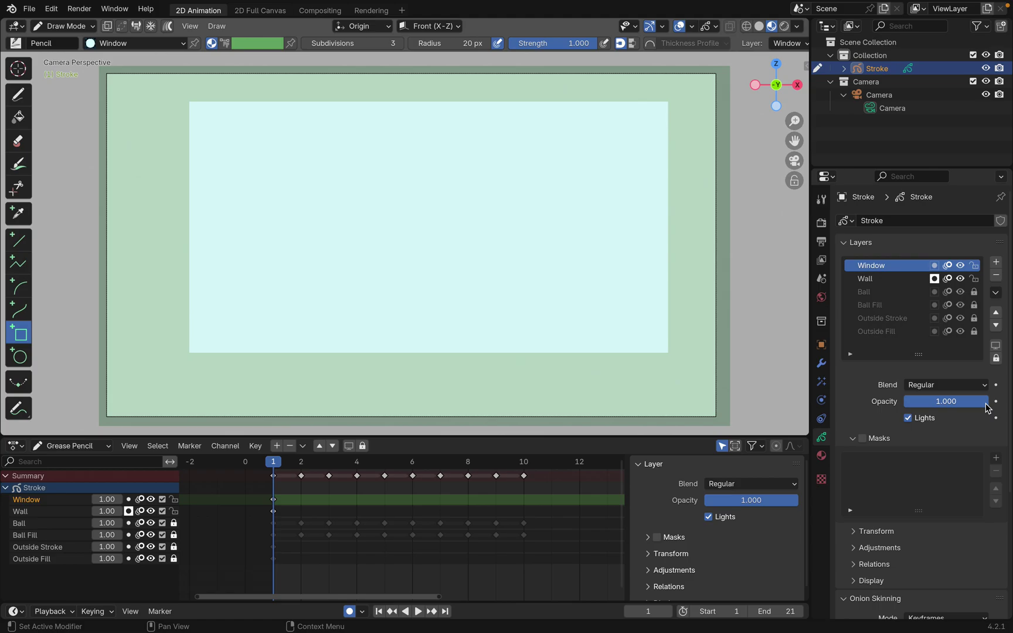
Step: Preview the Window layer at lower opacity, then reset its opacity to 1
{"action": "mouse_move", "coordinate": [983, 405]}
{"action": "left_mouse_down"}
{"action": "mouse_move", "coordinate": [878, 405]}
{"action": "mouse_move", "coordinate": [851, 418]}
{"action": "left_mouse_up"}
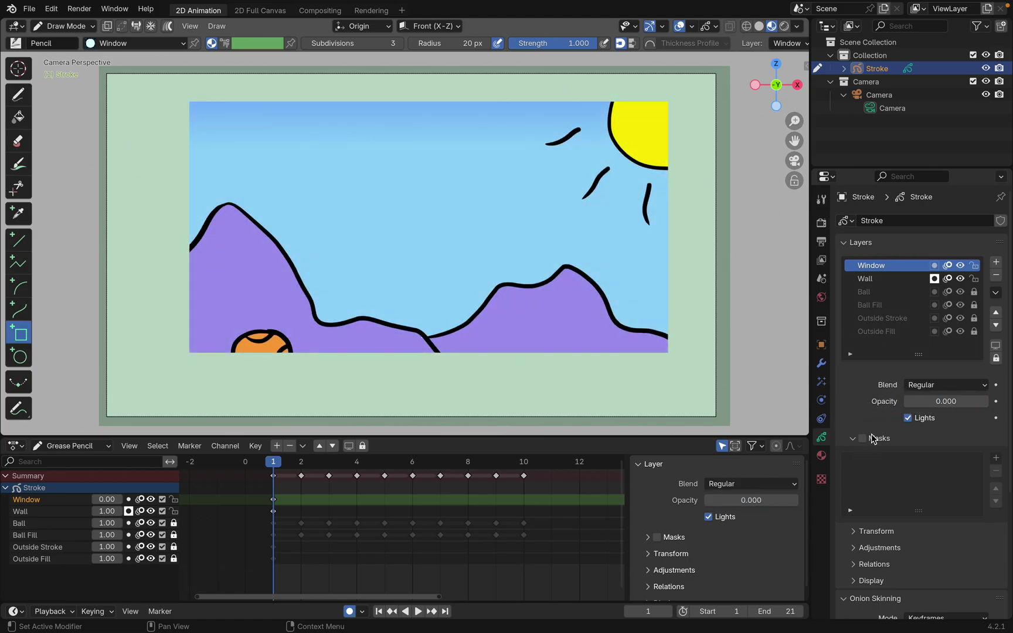
{"action": "left_click", "coordinate": [909, 403]}
{"action": "type", "text": "1"}
{"action": "key", "text": "Return"}
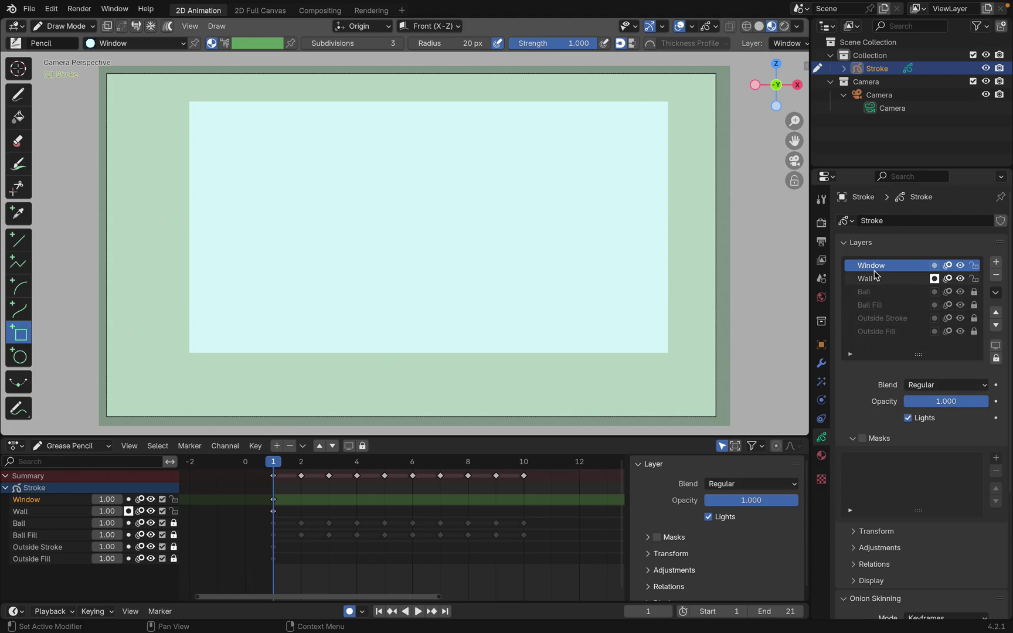
Step: Enable Masks on the Window layer, add Wall as its mask and invert it
{"action": "left_click", "coordinate": [863, 439]}
{"action": "left_click", "coordinate": [995, 458]}
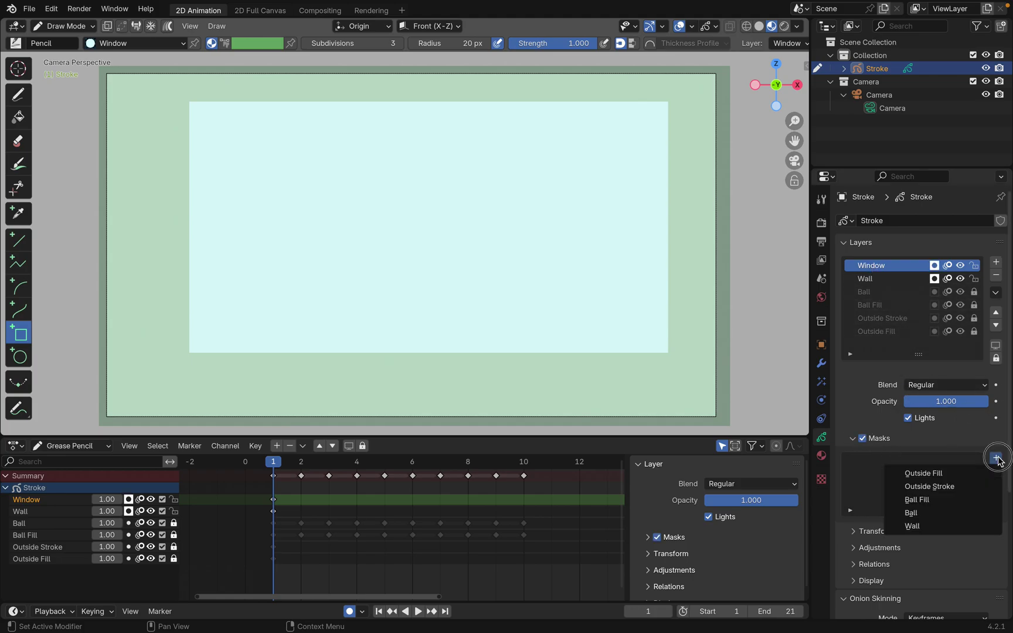
{"action": "left_click", "coordinate": [927, 526]}
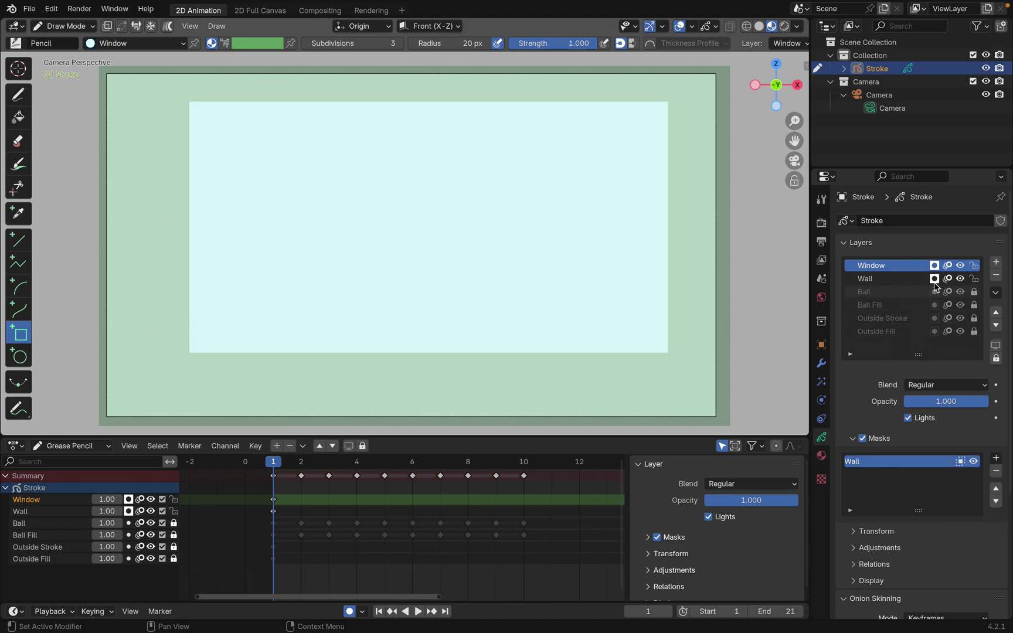
{"action": "left_click", "coordinate": [960, 461]}
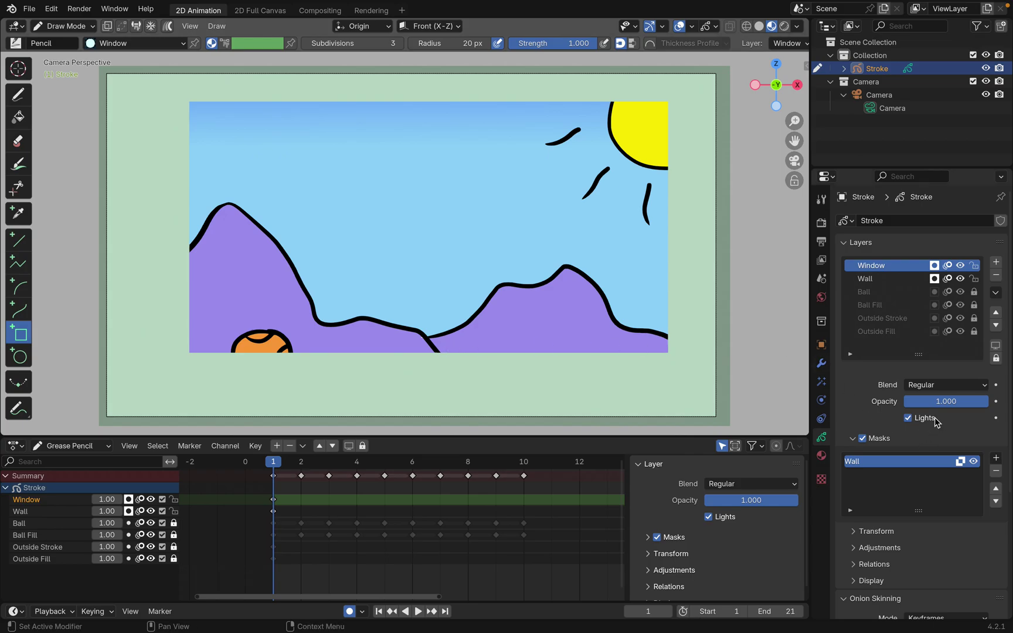
Step: Remove the Wall mask from the Window layer and turn masking off
{"action": "left_click_drag", "start_coordinate": [975, 403], "coordinate": [919, 404]}
{"action": "key", "text": "ctrl+z"}
{"action": "left_click", "coordinate": [997, 471]}
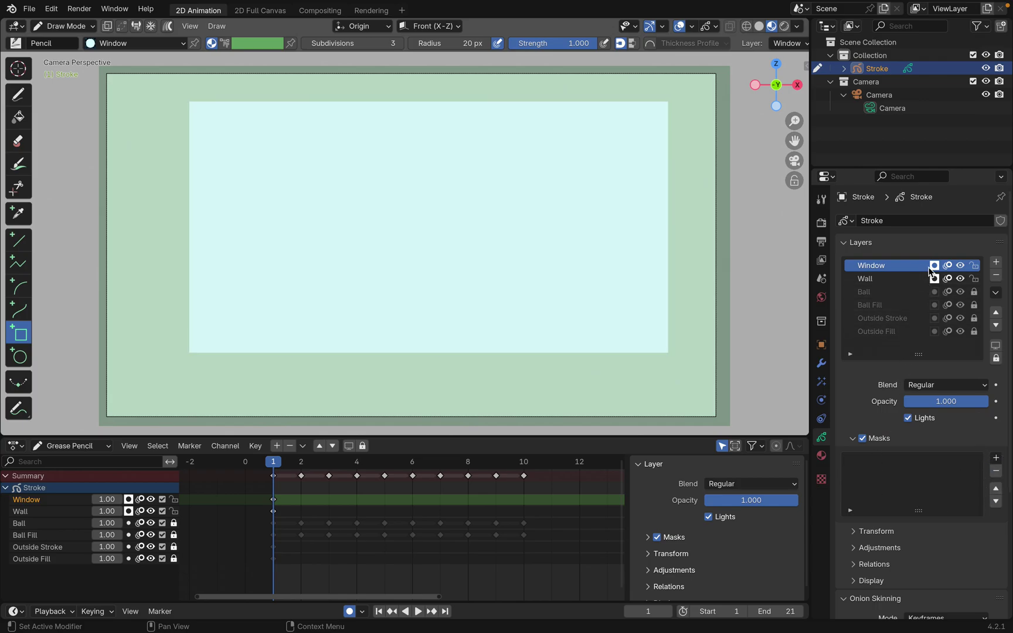
{"action": "left_click", "coordinate": [863, 438]}
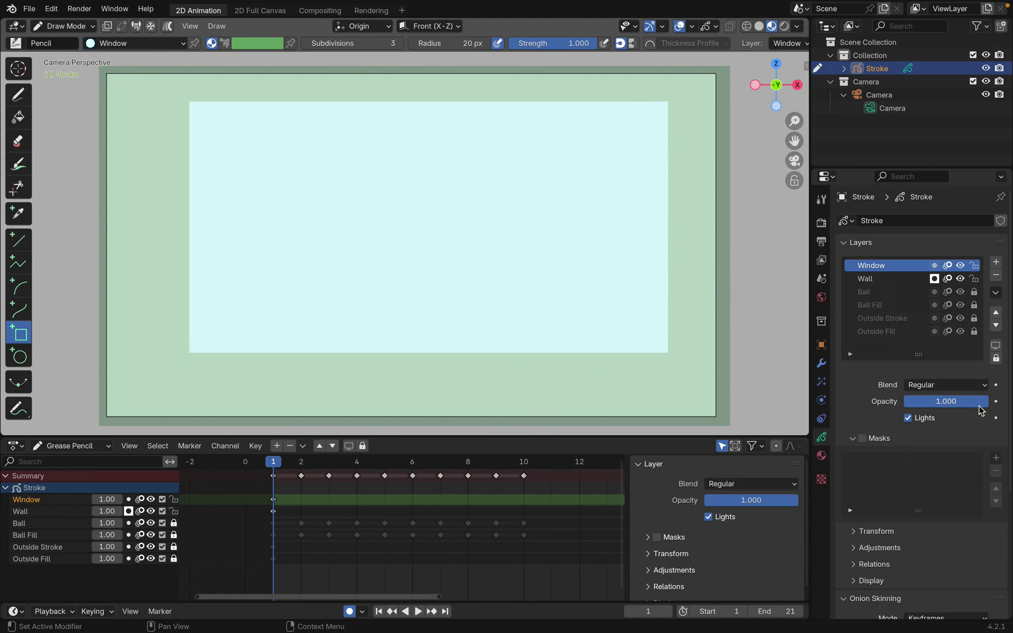
Step: Set the Window layer's opacity to 0 and play the animation to check it
{"action": "left_click_drag", "start_coordinate": [976, 404], "coordinate": [857, 419]}
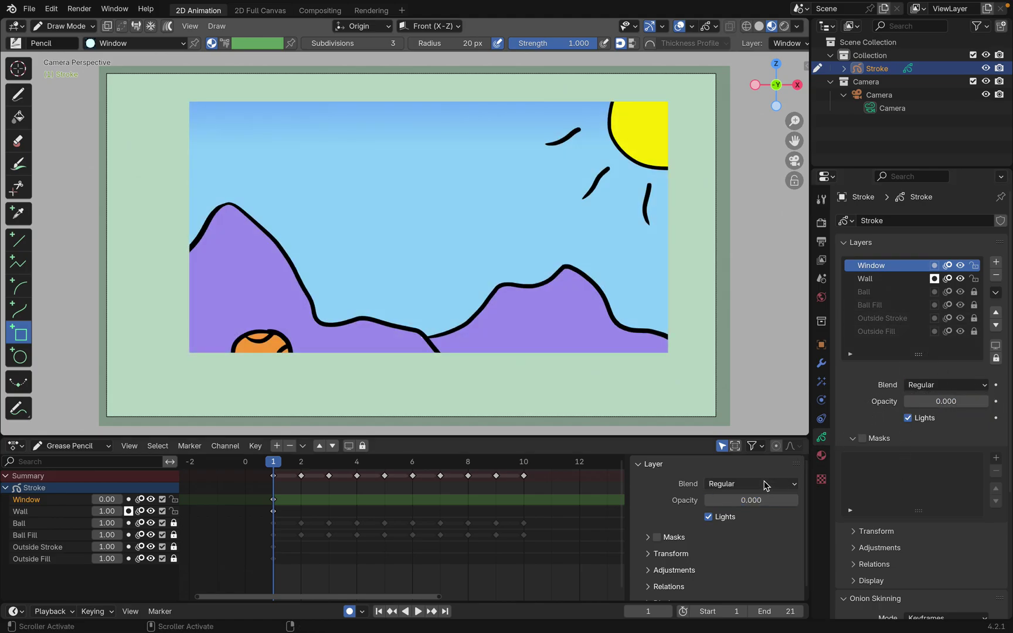
{"action": "key", "text": "space"}
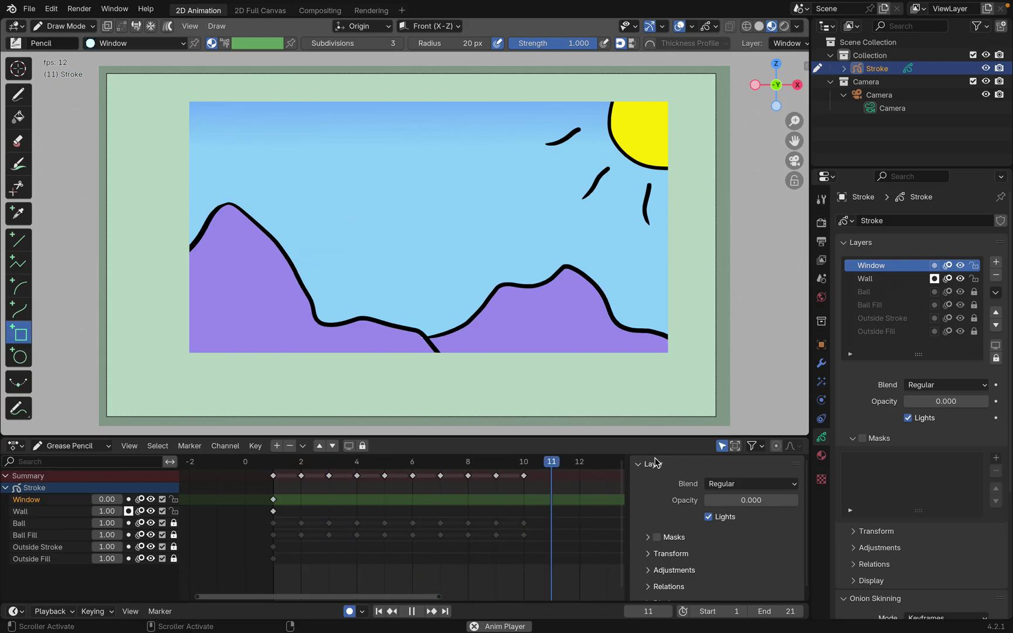
{"action": "key", "text": "Escape"}
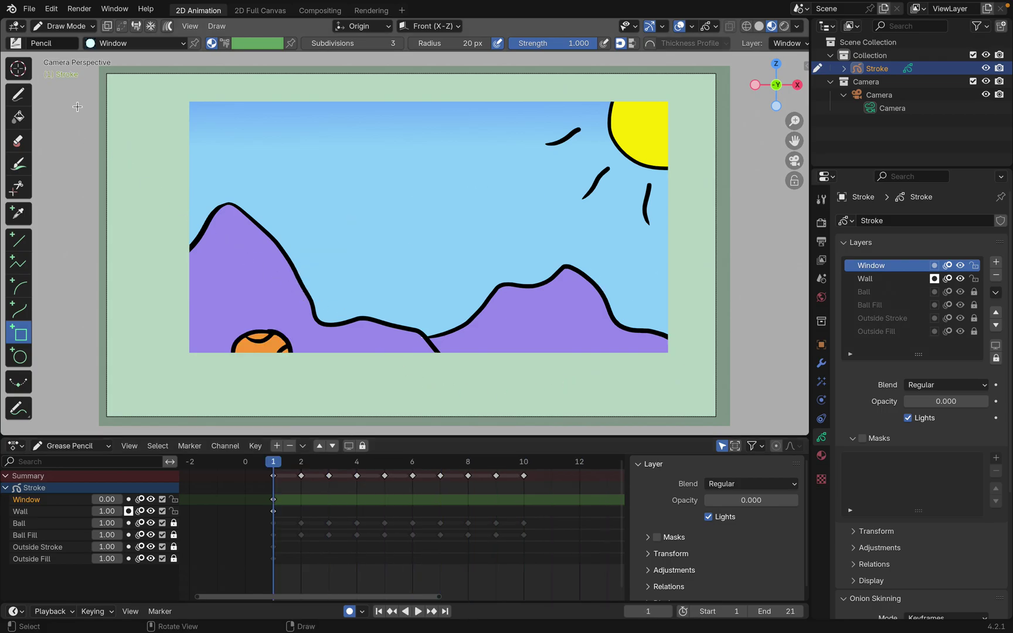
Step: In Edit Mode, scale the window stroke narrower along X and move it to the left
{"action": "key", "text": "Tab"}
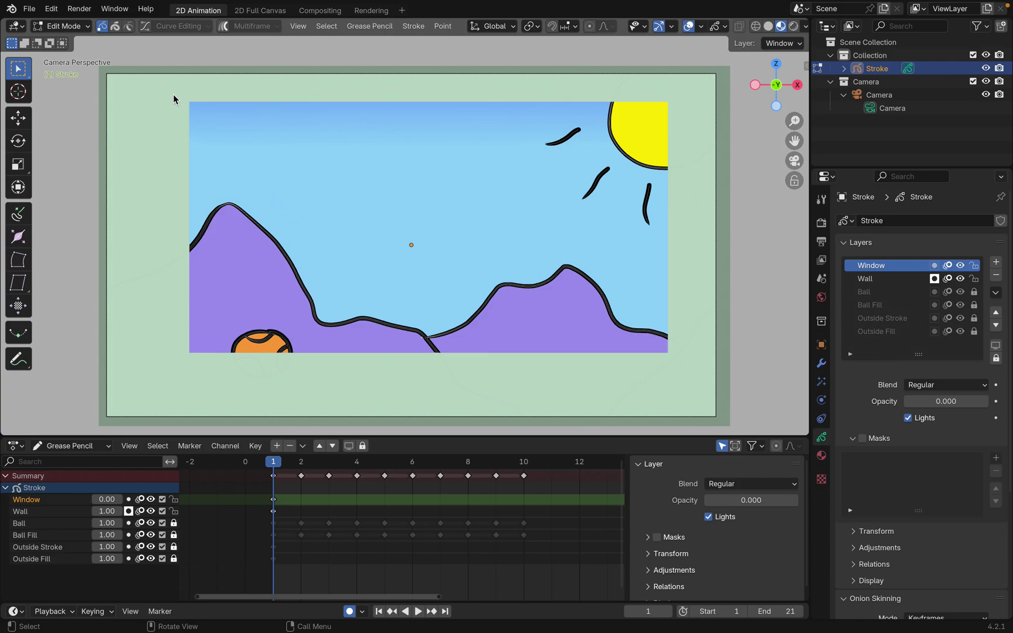
{"action": "key", "text": "b"}
{"action": "mouse_move", "coordinate": [177, 90]}
{"action": "left_mouse_down"}
{"action": "mouse_move", "coordinate": [249, 162]}
{"action": "mouse_move", "coordinate": [694, 362]}
{"action": "mouse_move", "coordinate": [683, 371]}
{"action": "left_mouse_up"}
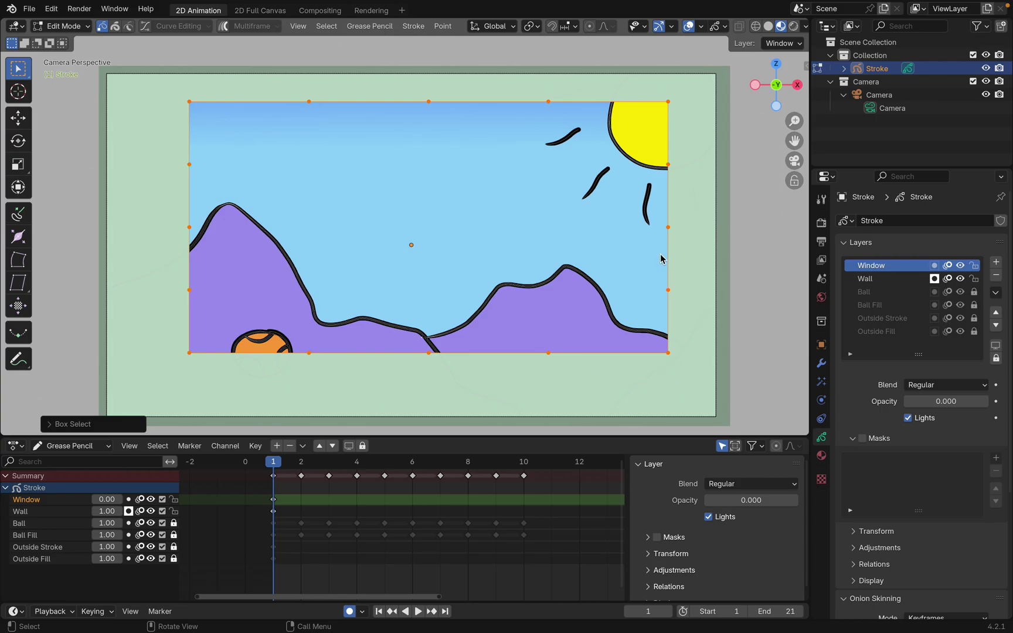
{"action": "key", "text": "s"}
{"action": "key", "text": "x"}
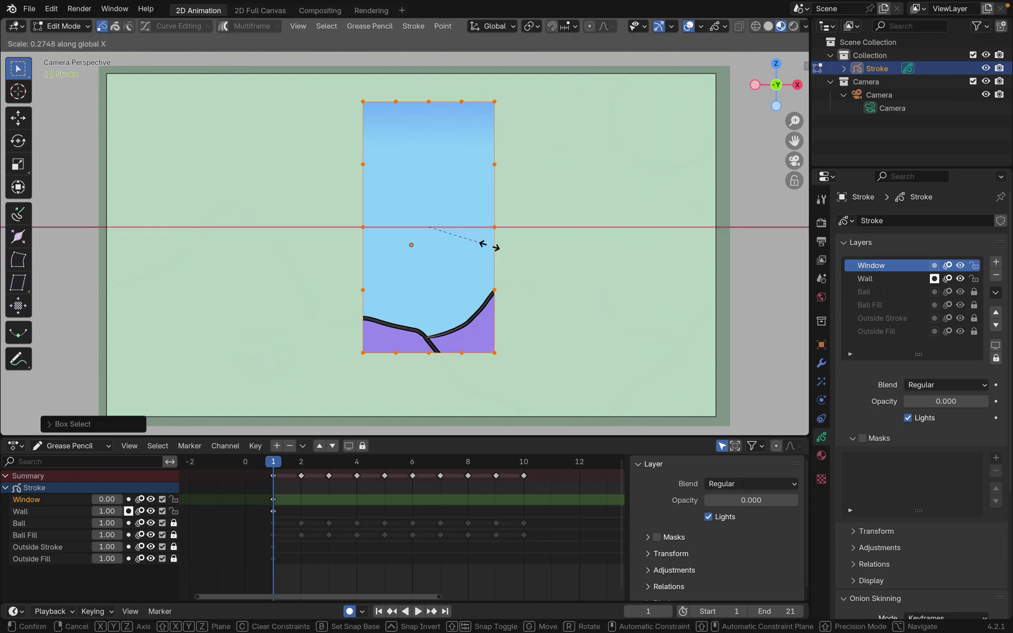
{"action": "left_click", "coordinate": [496, 256]}
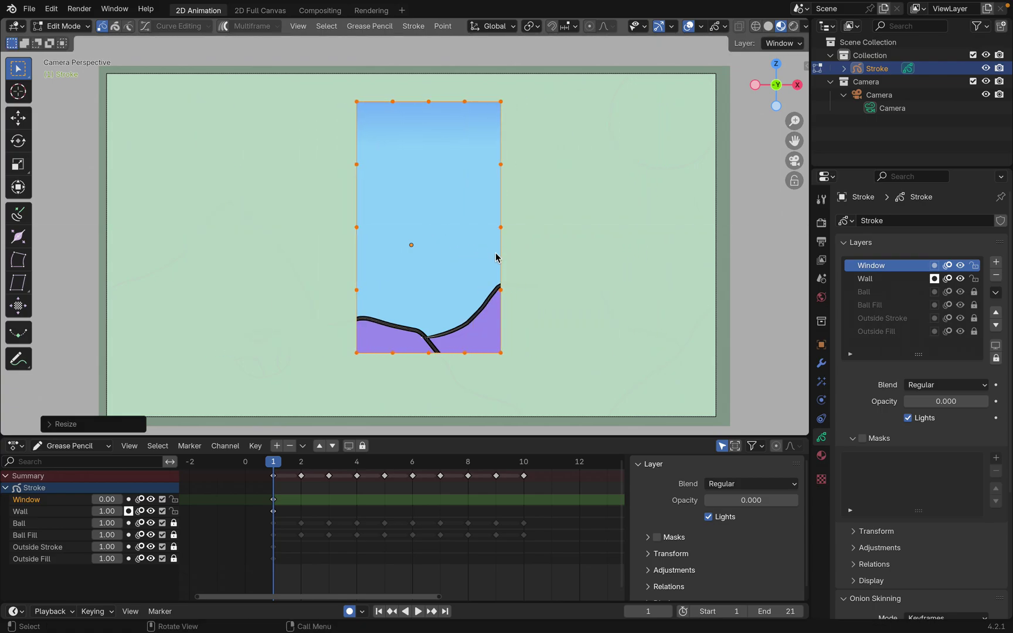
{"action": "key", "text": "g"}
{"action": "key", "text": "x"}
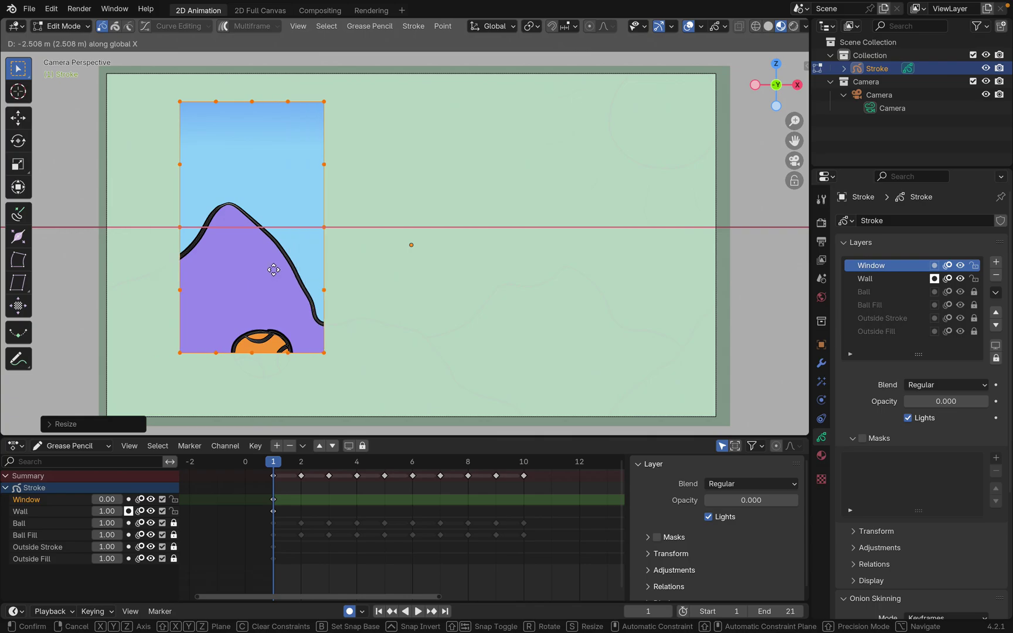
{"action": "left_click", "coordinate": [270, 274]}
Step: Duplicate the narrow panel along X twice to make three side-by-side panels
{"action": "key", "text": "shift+d"}
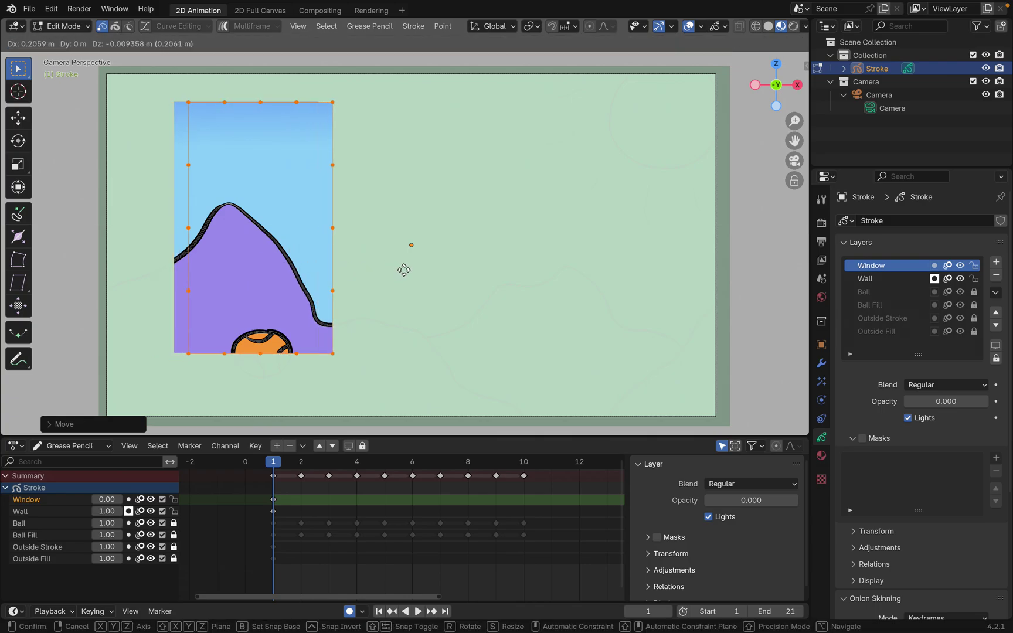
{"action": "key", "text": "x"}
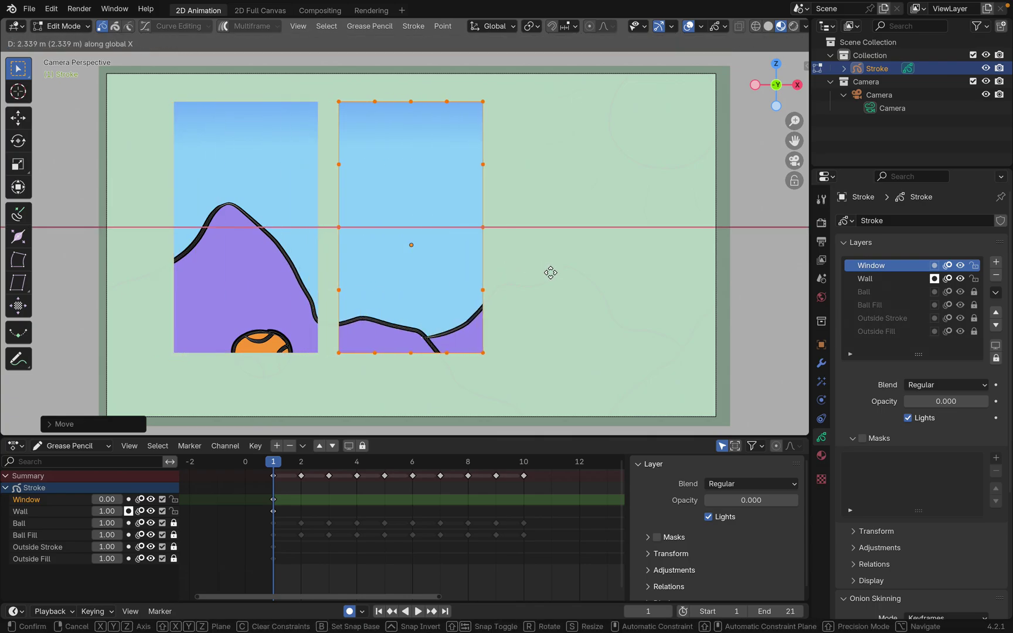
{"action": "left_click", "coordinate": [551, 273]}
{"action": "key", "text": "g"}
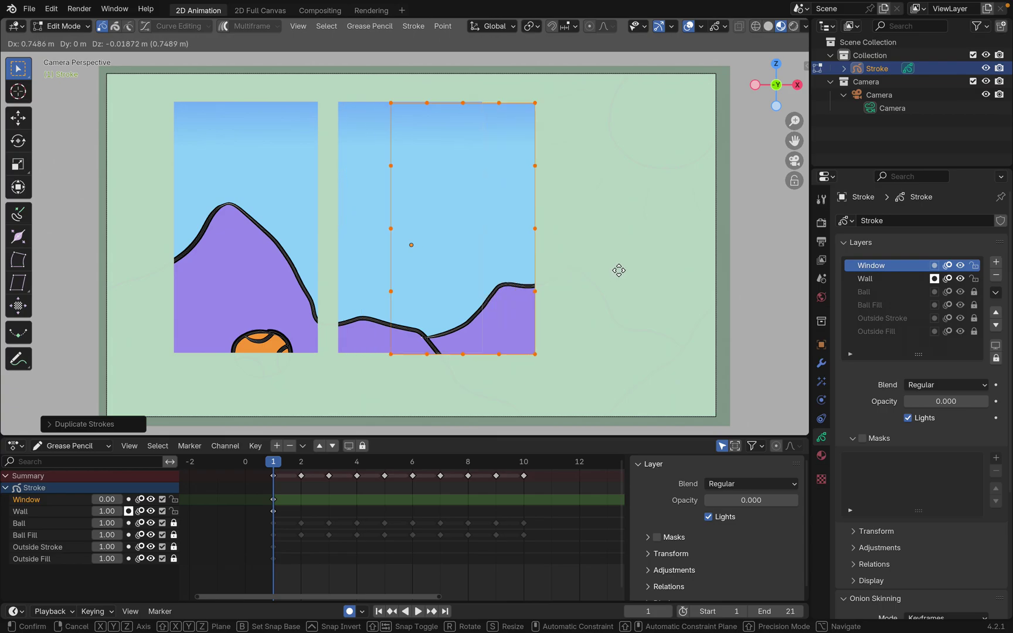
{"action": "key", "text": "x"}
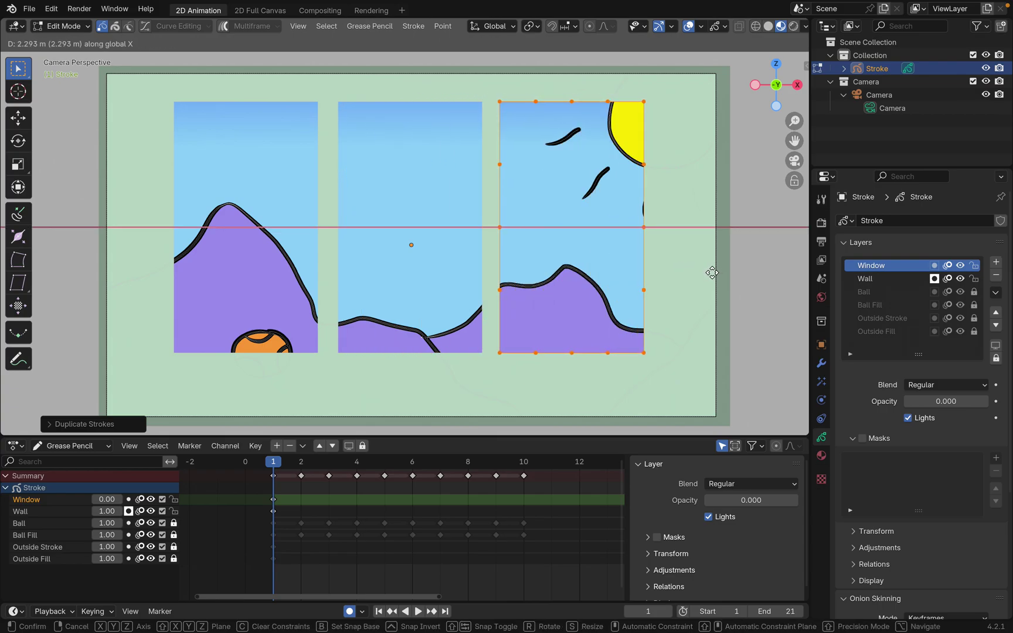
{"action": "left_click", "coordinate": [713, 274]}
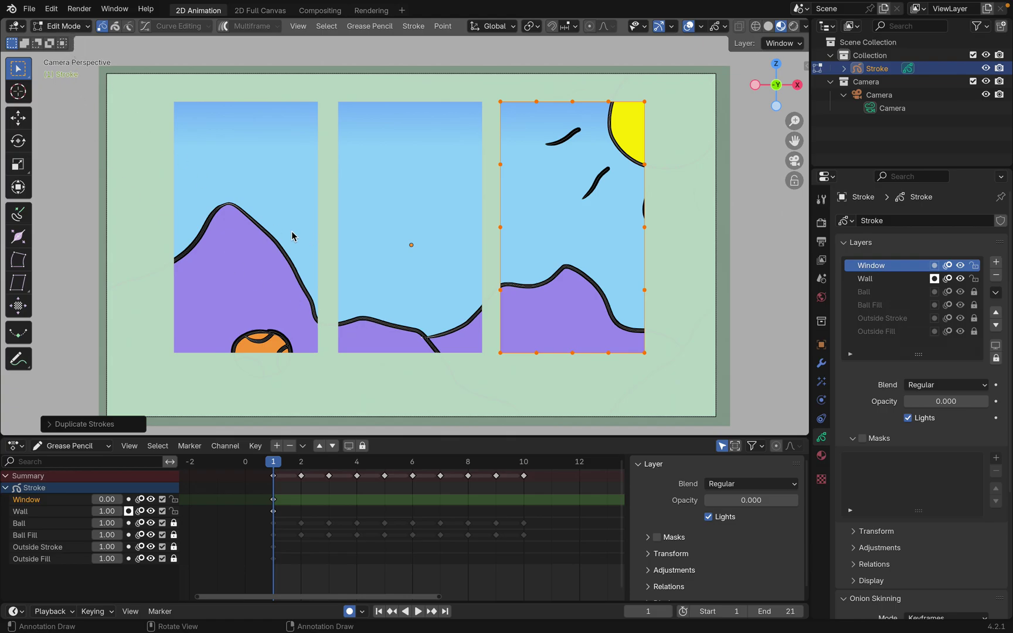
Step: Undo to the single window, delete its stroke points, and switch back to Draw Mode
{"action": "key", "text": "ctrl+z"}
{"action": "key", "text": "ctrl+z"}
{"action": "key", "text": "ctrl+z"}
{"action": "key", "text": "ctrl+z"}
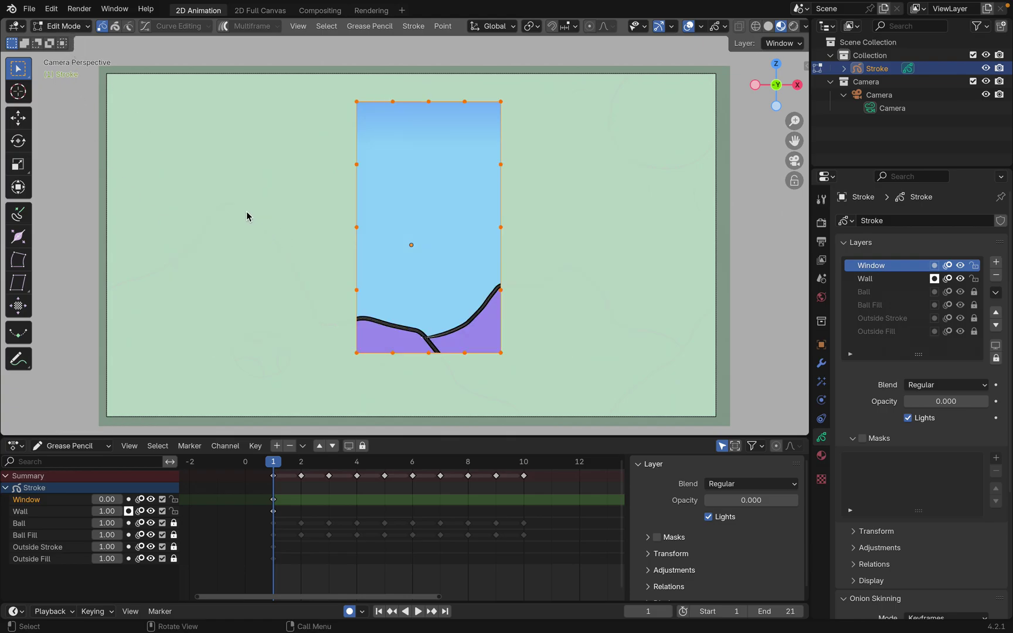
{"action": "key", "text": "x"}
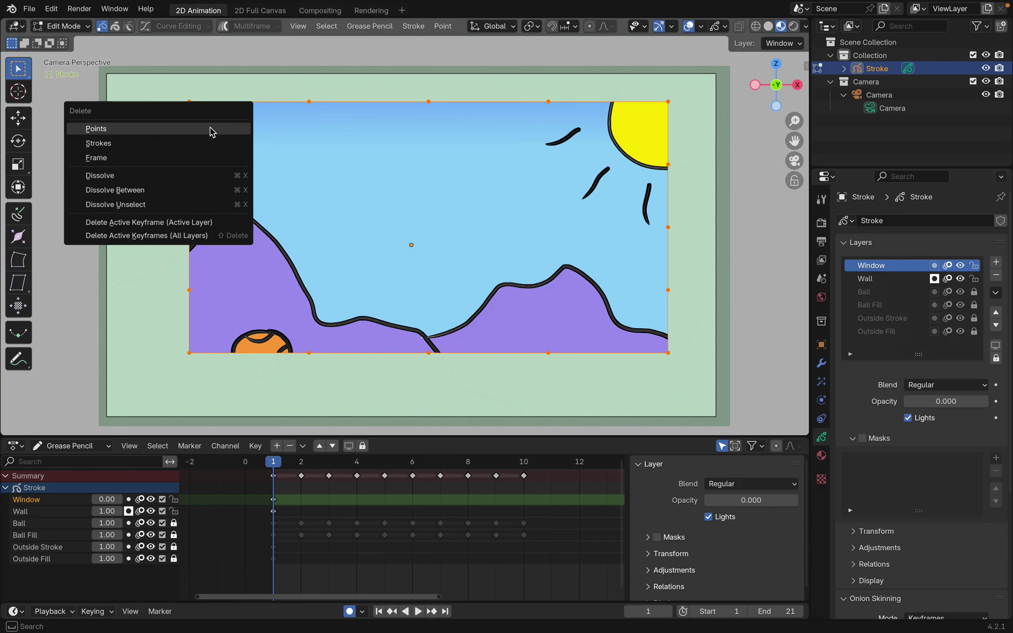
{"action": "left_click", "coordinate": [209, 129]}
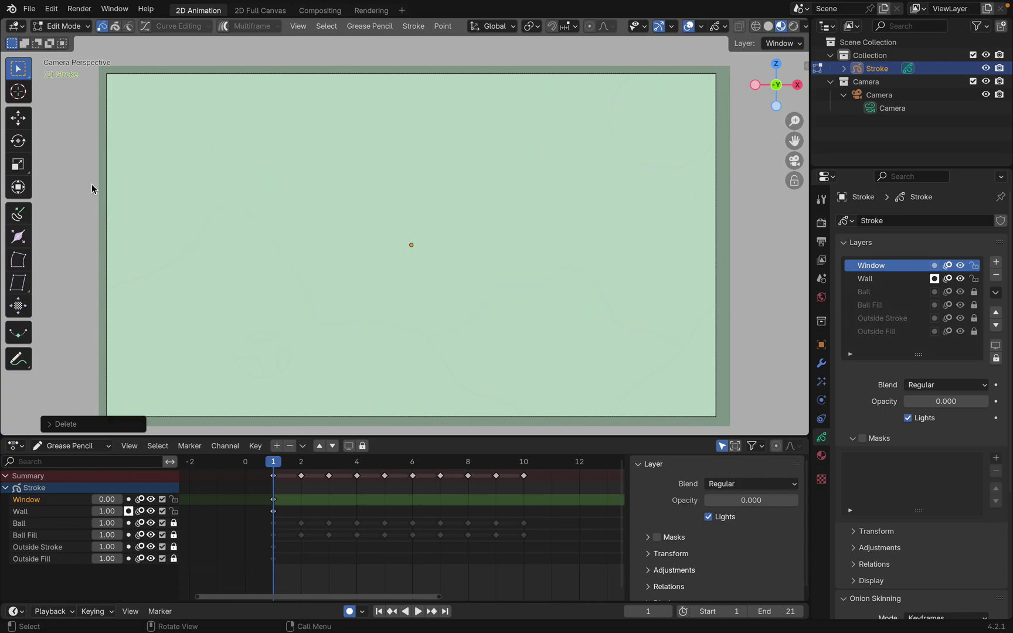
{"action": "left_click", "coordinate": [62, 26]}
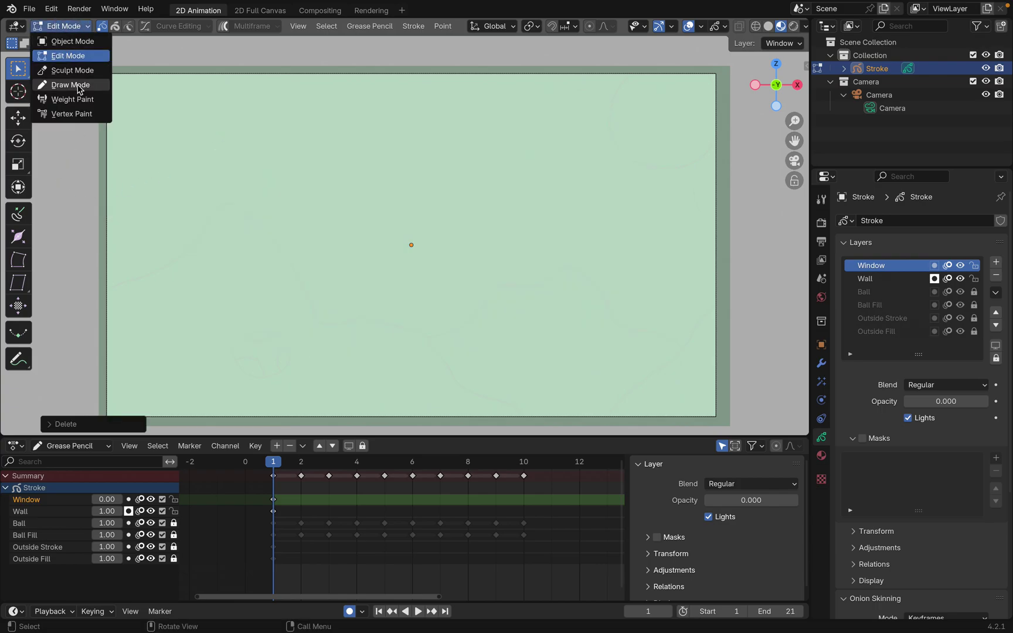
{"action": "left_click", "coordinate": [81, 87]}
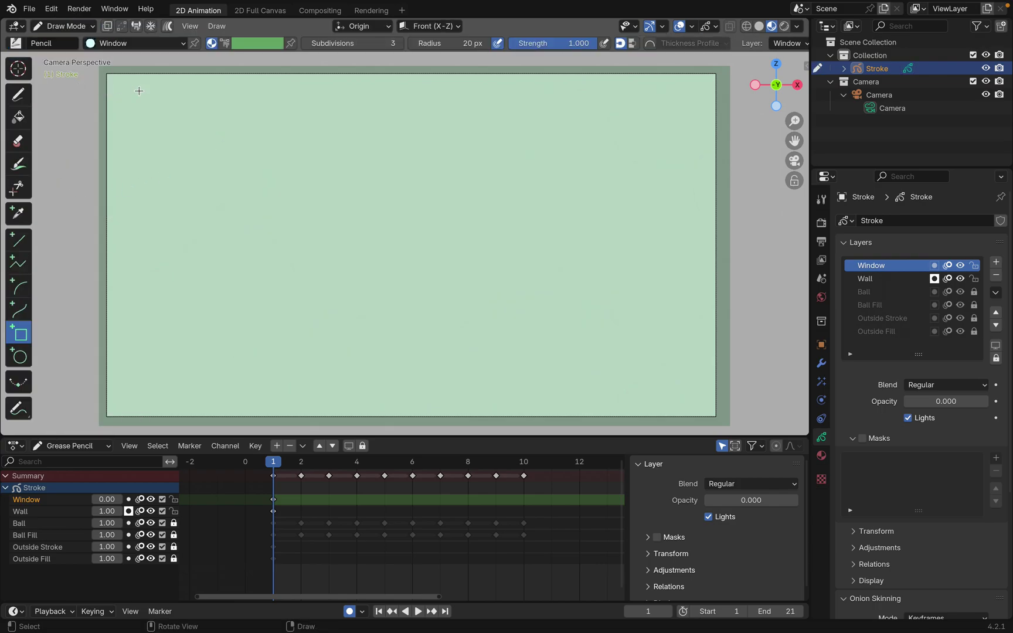
Step: Draw a large ellipse right of centre, a small upper-left ellipse, and a freehand stroke joining them
{"action": "left_click", "coordinate": [19, 356]}
{"action": "left_click_drag", "start_coordinate": [286, 134], "coordinate": [681, 377]}
{"action": "key", "text": "Return"}
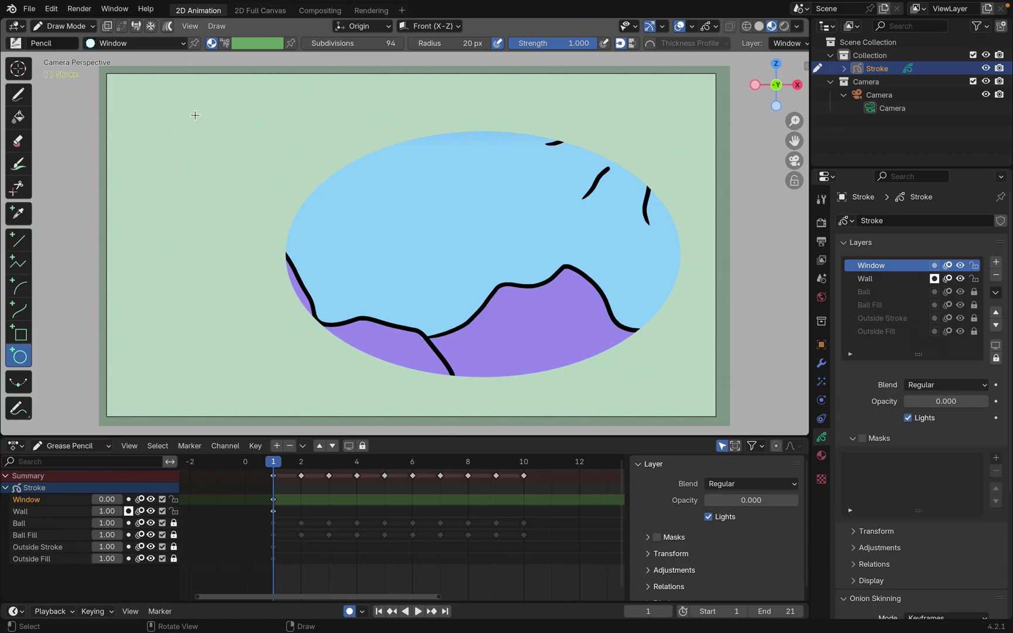
{"action": "left_click_drag", "start_coordinate": [149, 111], "coordinate": [267, 265]}
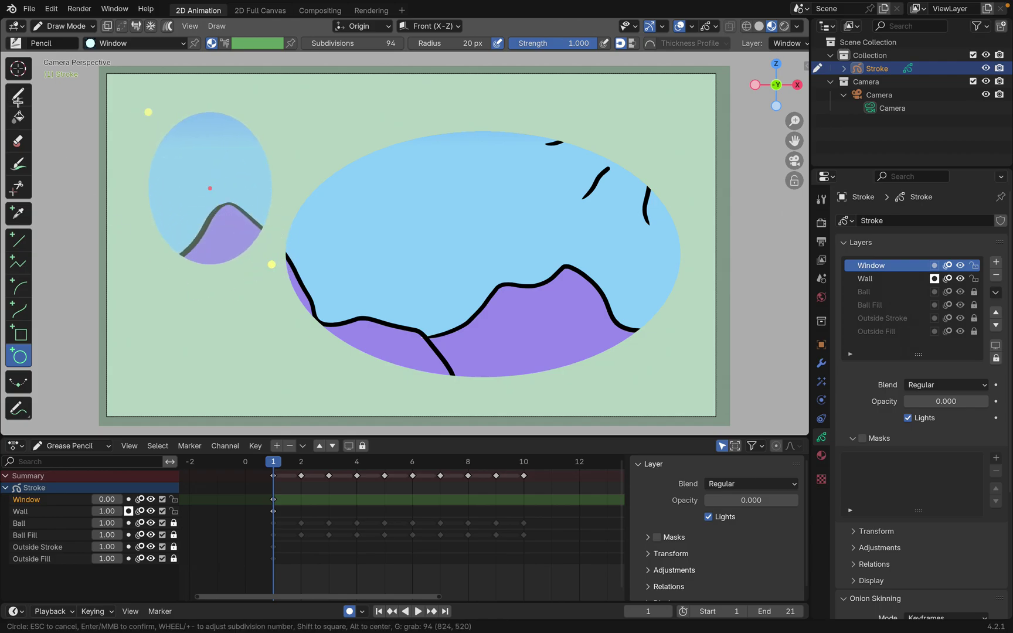
{"action": "key", "text": "Return"}
{"action": "left_click", "coordinate": [18, 95]}
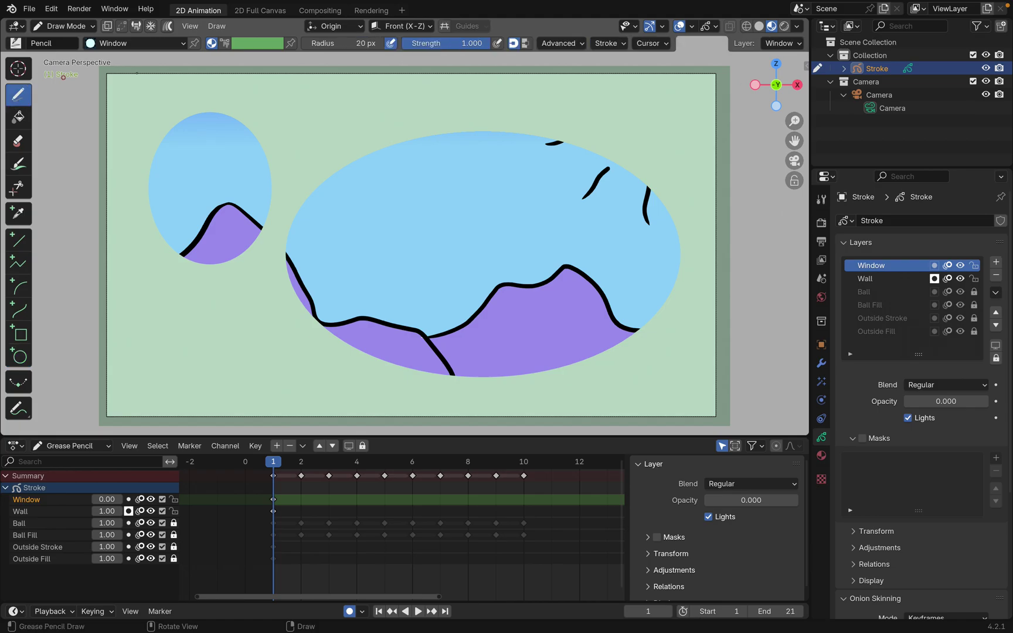
{"action": "mouse_move", "coordinate": [335, 104]}
{"action": "left_mouse_down"}
{"action": "mouse_move", "coordinate": [306, 125]}
{"action": "mouse_move", "coordinate": [263, 105]}
{"action": "mouse_move", "coordinate": [234, 136]}
{"action": "mouse_move", "coordinate": [226, 177]}
{"action": "mouse_move", "coordinate": [265, 205]}
{"action": "mouse_move", "coordinate": [386, 226]}
{"action": "mouse_move", "coordinate": [443, 173]}
{"action": "mouse_move", "coordinate": [419, 116]}
{"action": "mouse_move", "coordinate": [378, 103]}
{"action": "mouse_move", "coordinate": [350, 120]}
{"action": "mouse_move", "coordinate": [321, 113]}
{"action": "left_mouse_up"}
Step: With Black Stroke at 500 px radius, paint openings at lower left and toward the upper-right sun
{"action": "left_click", "coordinate": [144, 44]}
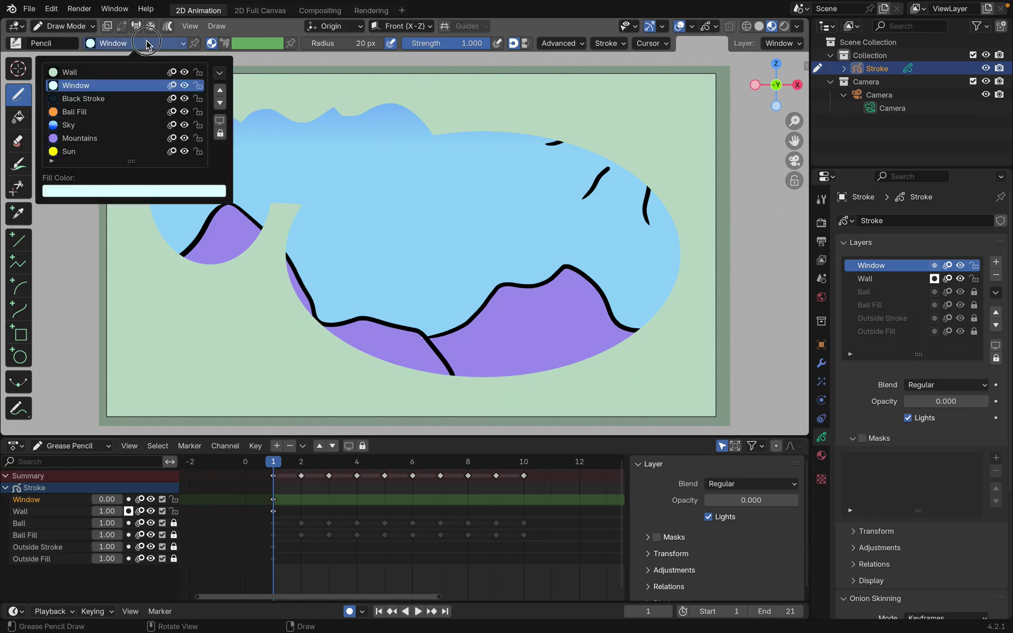
{"action": "left_click", "coordinate": [88, 98]}
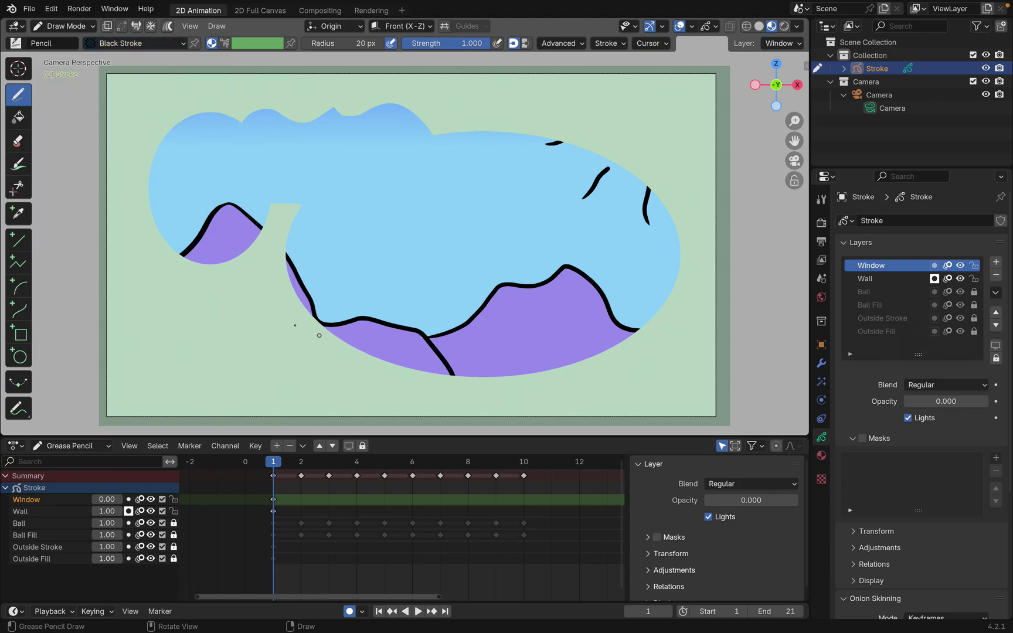
{"action": "type", "text": "f500"}
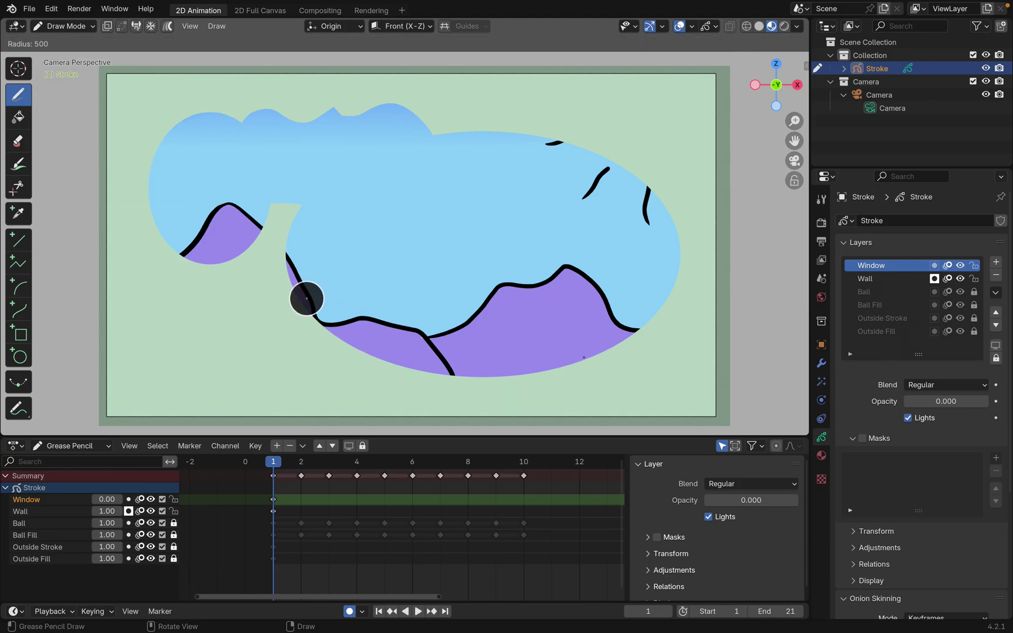
{"action": "key", "text": "Return"}
{"action": "mouse_move", "coordinate": [158, 323]}
{"action": "left_mouse_down"}
{"action": "mouse_move", "coordinate": [176, 366]}
{"action": "mouse_move", "coordinate": [218, 363]}
{"action": "mouse_move", "coordinate": [238, 298]}
{"action": "mouse_move", "coordinate": [270, 317]}
{"action": "mouse_move", "coordinate": [310, 368]}
{"action": "mouse_move", "coordinate": [350, 341]}
{"action": "mouse_move", "coordinate": [360, 292]}
{"action": "left_mouse_up"}
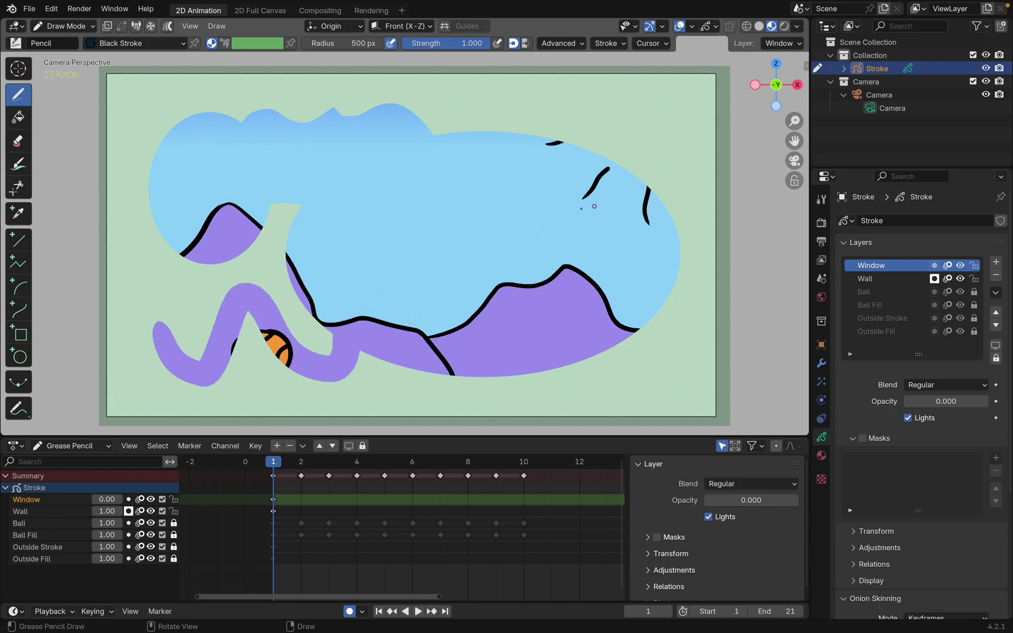
{"action": "mouse_move", "coordinate": [559, 163]}
{"action": "left_mouse_down"}
{"action": "mouse_move", "coordinate": [591, 108]}
{"action": "mouse_move", "coordinate": [649, 210]}
{"action": "mouse_move", "coordinate": [631, 140]}
{"action": "mouse_move", "coordinate": [521, 139]}
{"action": "mouse_move", "coordinate": [442, 185]}
{"action": "left_mouse_up"}
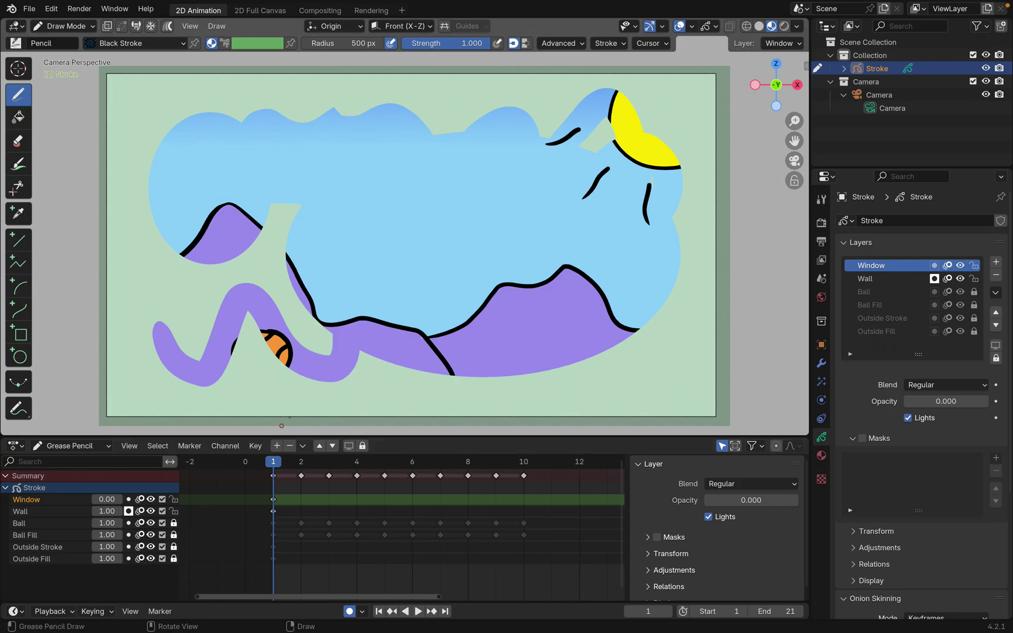